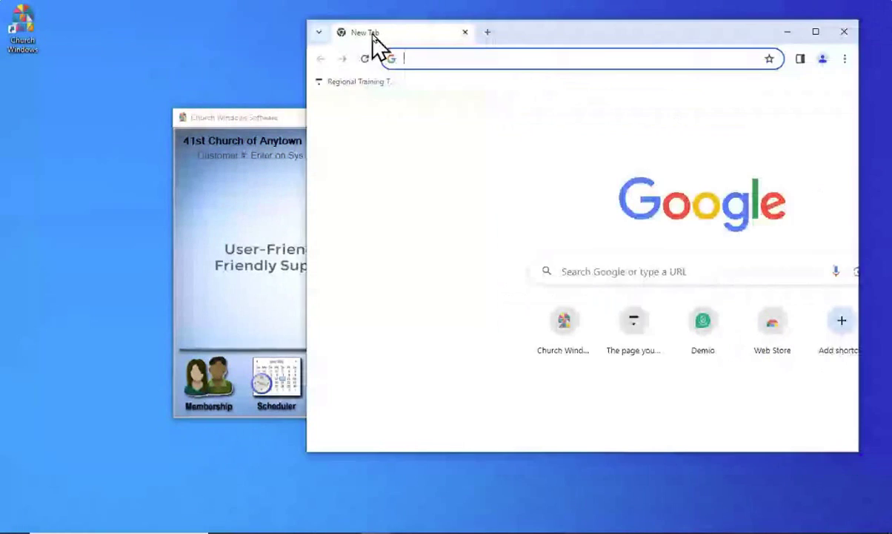
Open the Church Windows website from its shortcut tile in a maximized Chrome window
{"action": "left_click_drag", "start_coordinate": [374, 44], "coordinate": [181, 46]}
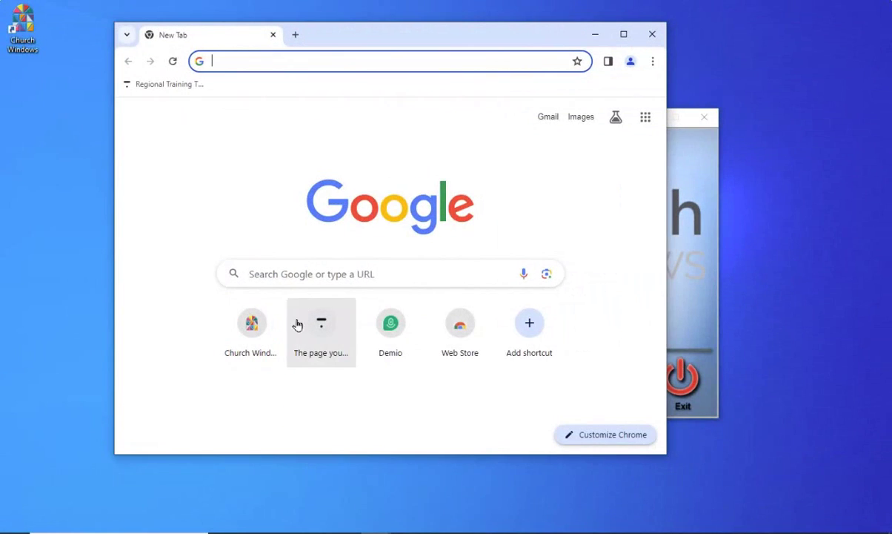
{"action": "left_click", "coordinate": [259, 335]}
{"action": "left_click", "coordinate": [260, 335]}
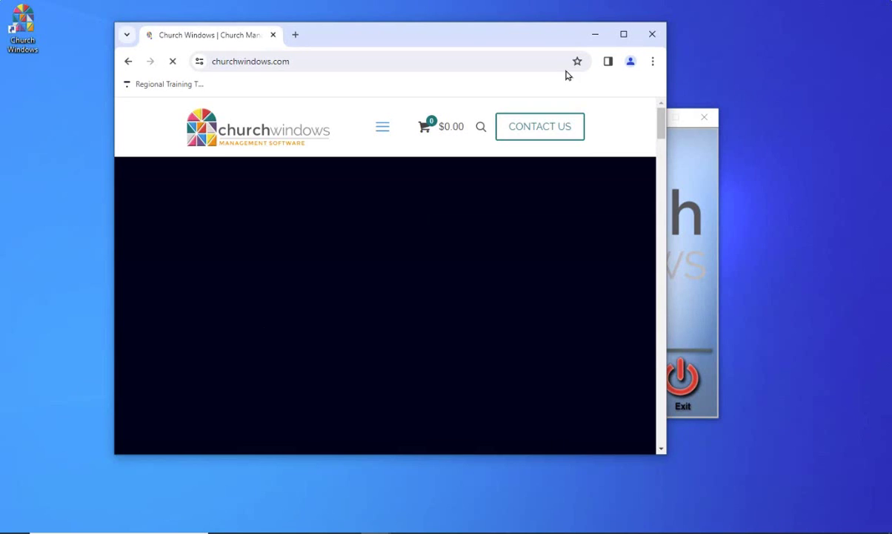
{"action": "left_click", "coordinate": [623, 35]}
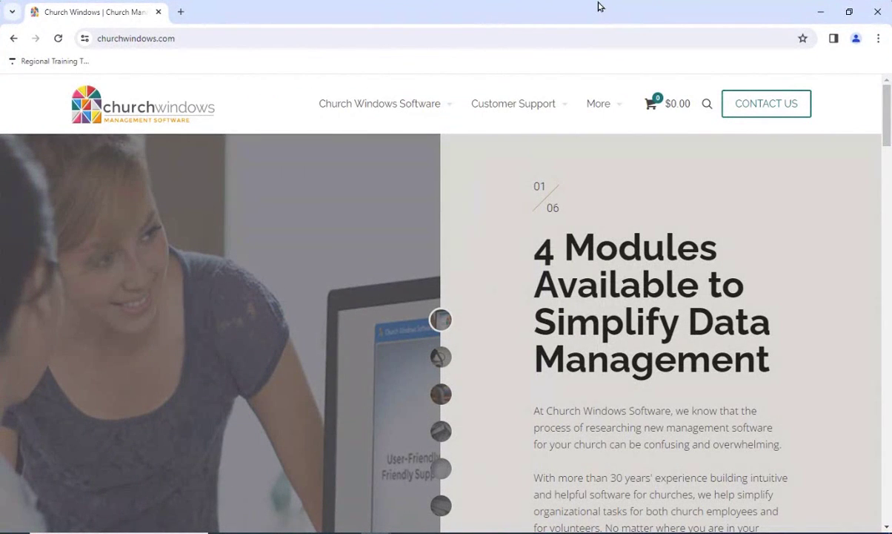
Go to More > Our Partners and scroll down to the Aatrix eFile card
{"action": "mouse_move", "coordinate": [597, 111]}
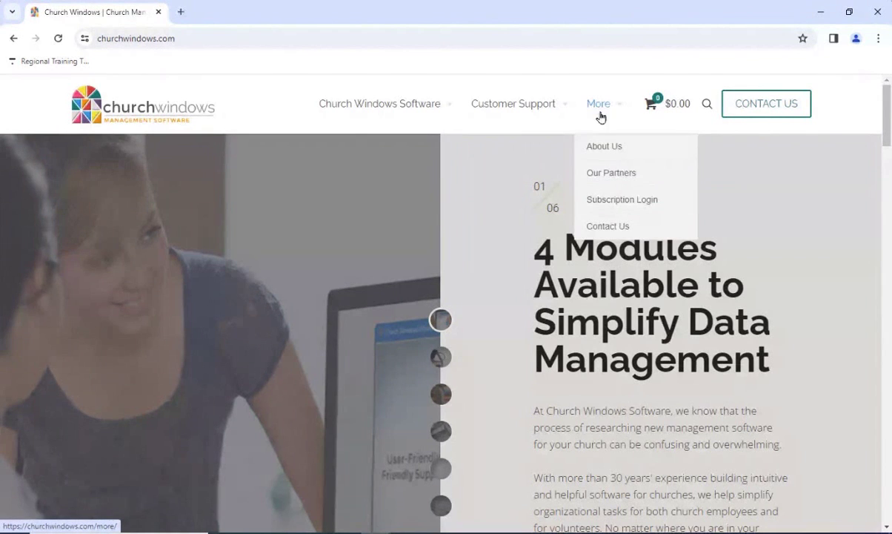
{"action": "left_click", "coordinate": [612, 175]}
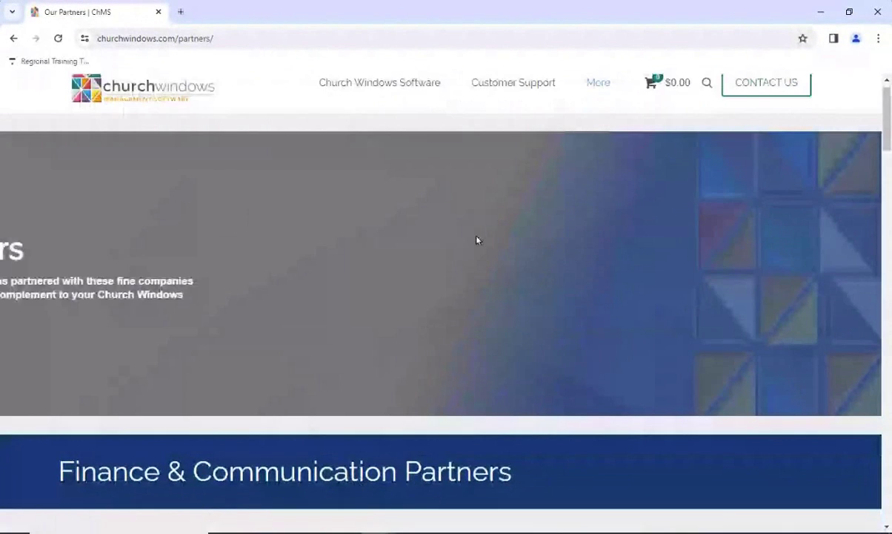
{"action": "scroll", "coordinate": [476, 239], "scroll_direction": "down", "scroll_amount": 5}
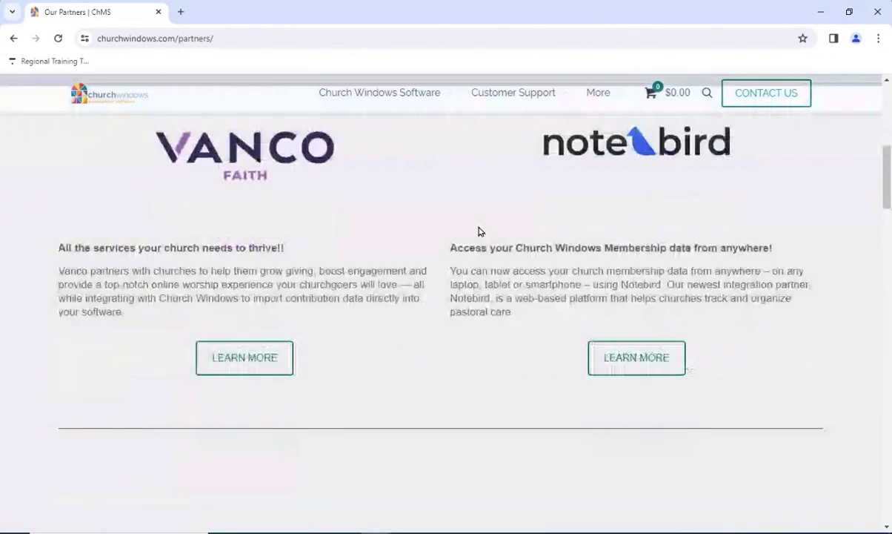
{"action": "scroll", "coordinate": [478, 232], "scroll_direction": "down", "scroll_amount": 3}
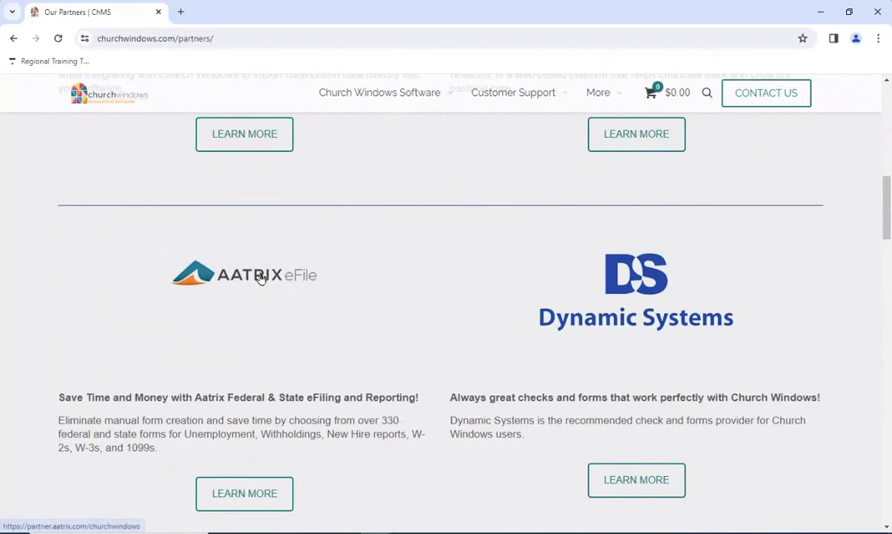
Open the Aatrix eFile partner page for Church Windows and scroll through its eFiling details
{"action": "left_click", "coordinate": [261, 278]}
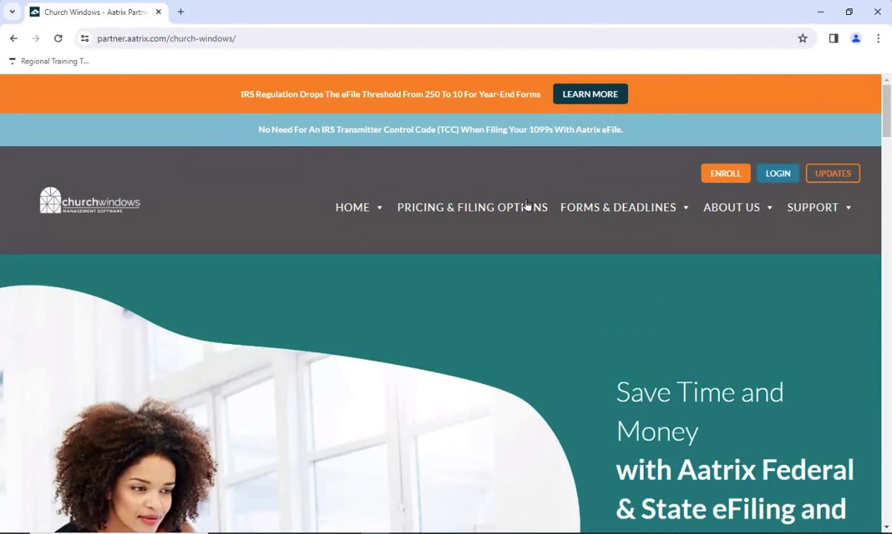
{"action": "scroll", "coordinate": [888, 130], "scroll_direction": "down", "scroll_amount": 2}
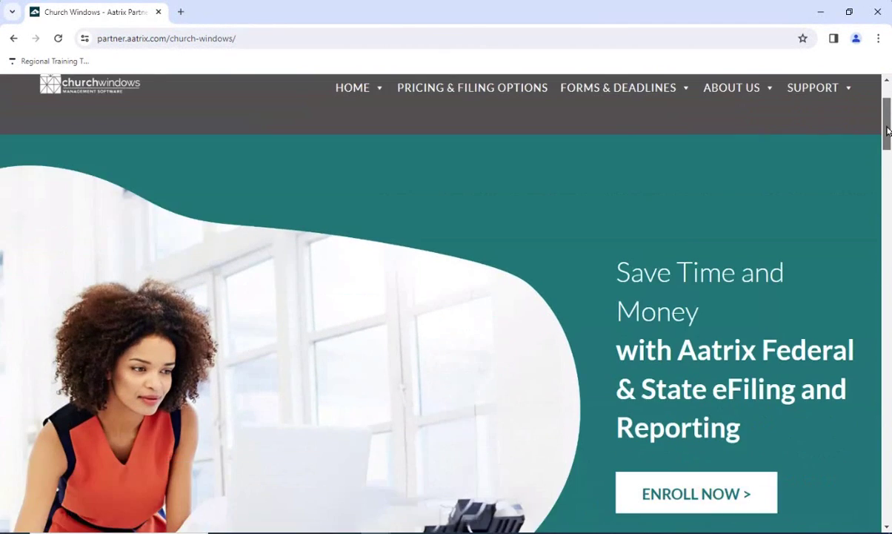
{"action": "left_click_drag", "start_coordinate": [888, 131], "coordinate": [886, 430]}
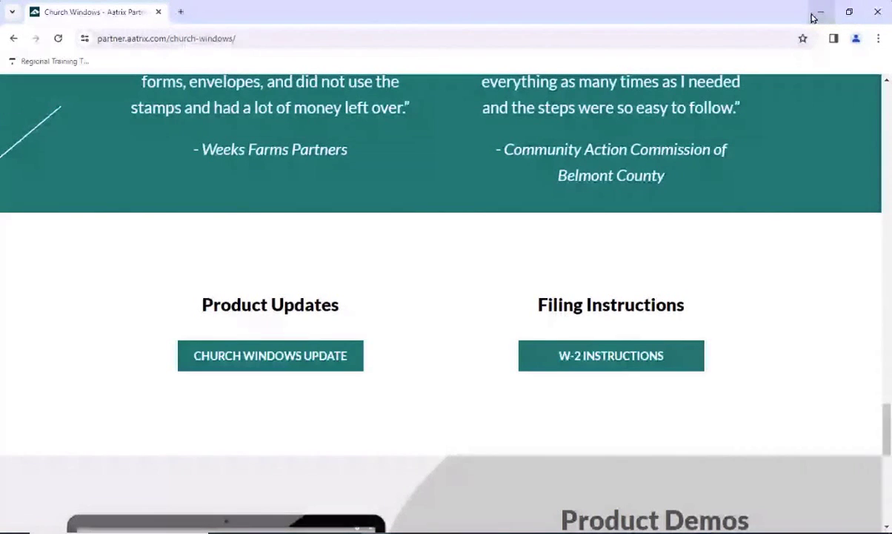
Go back to the churchwindows.com home page, minimize Chrome, then open and close Payroll
{"action": "left_click", "coordinate": [15, 38]}
{"action": "left_click", "coordinate": [14, 38]}
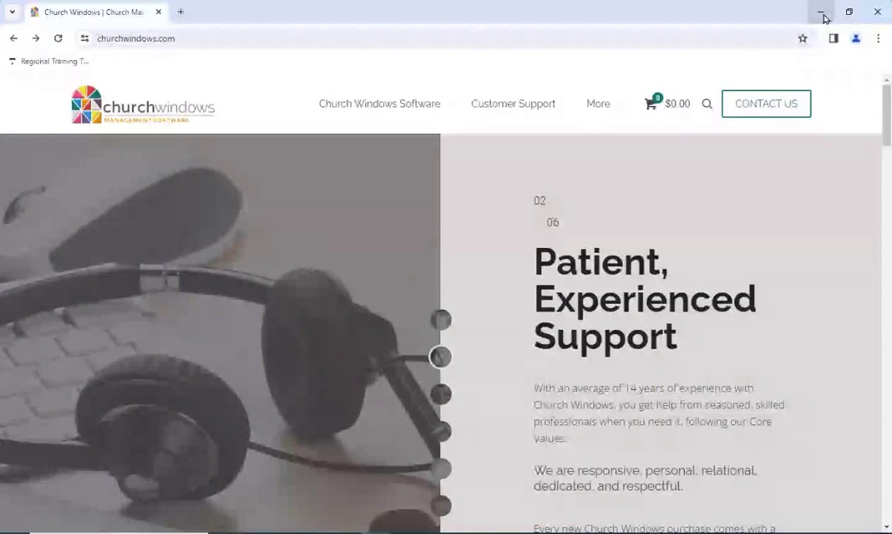
{"action": "left_click", "coordinate": [821, 13]}
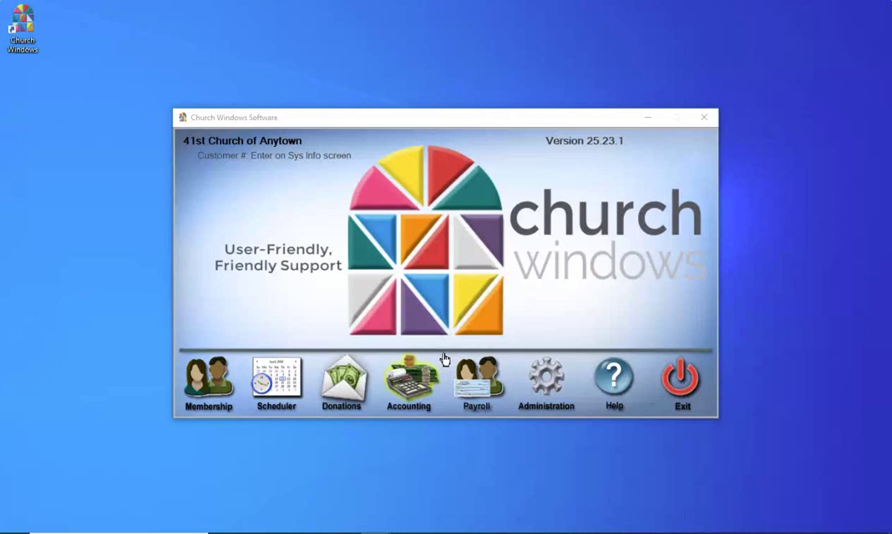
{"action": "left_click", "coordinate": [472, 387]}
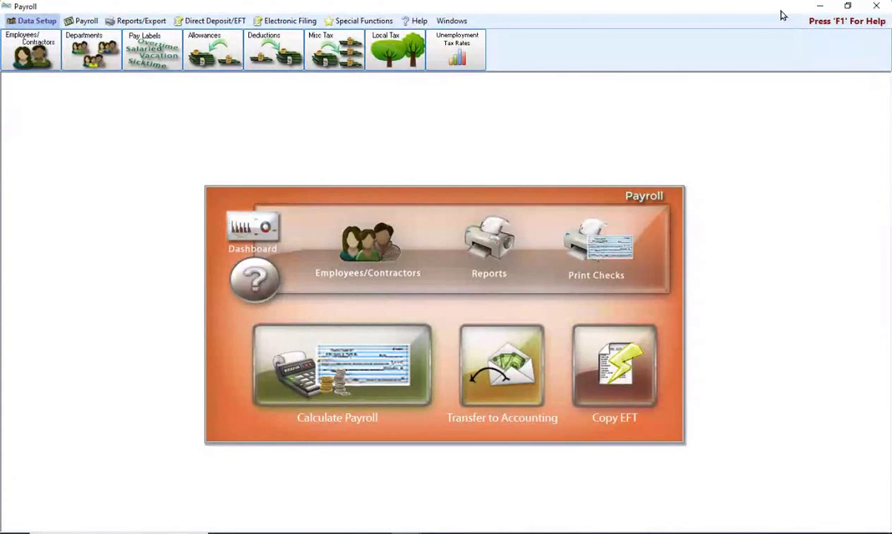
{"action": "left_click", "coordinate": [875, 7]}
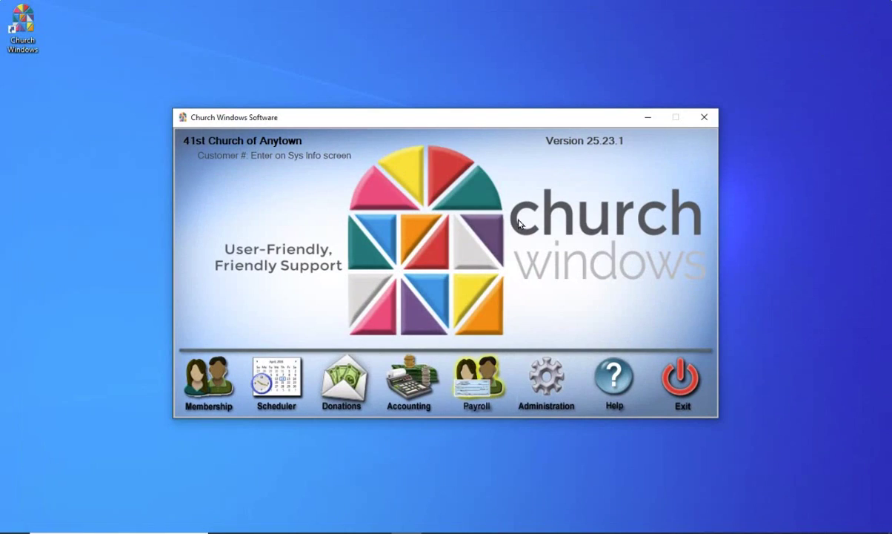
Check the organization info and Federal Tax ID under Administration > Sys Info, then close it
{"action": "left_click", "coordinate": [535, 378]}
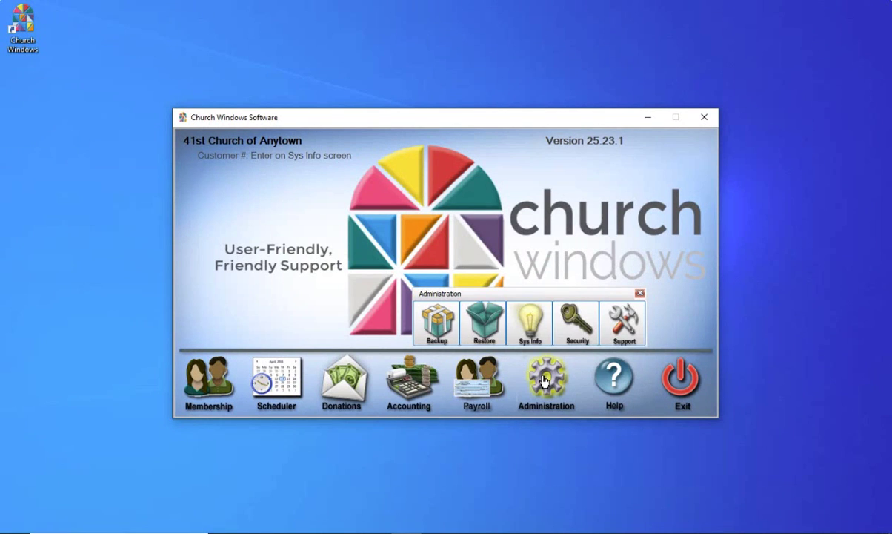
{"action": "left_click", "coordinate": [531, 337]}
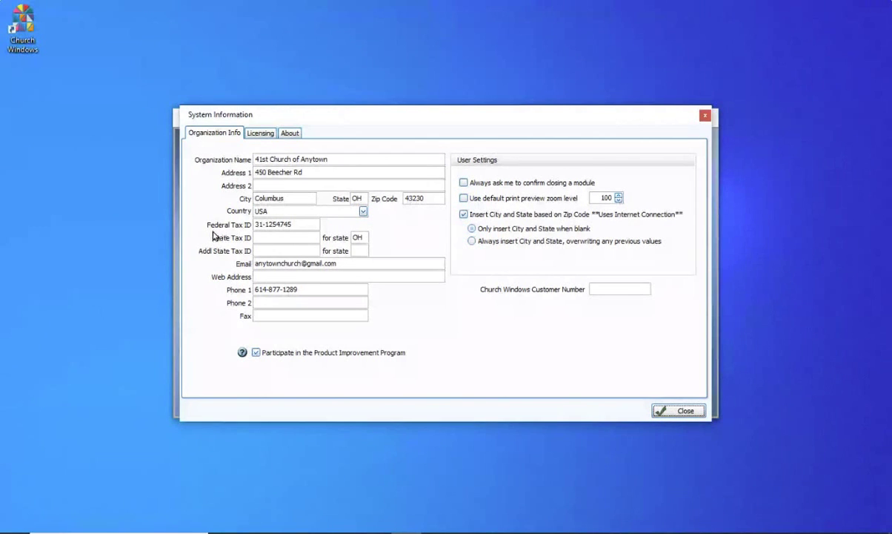
{"action": "left_click", "coordinate": [687, 412]}
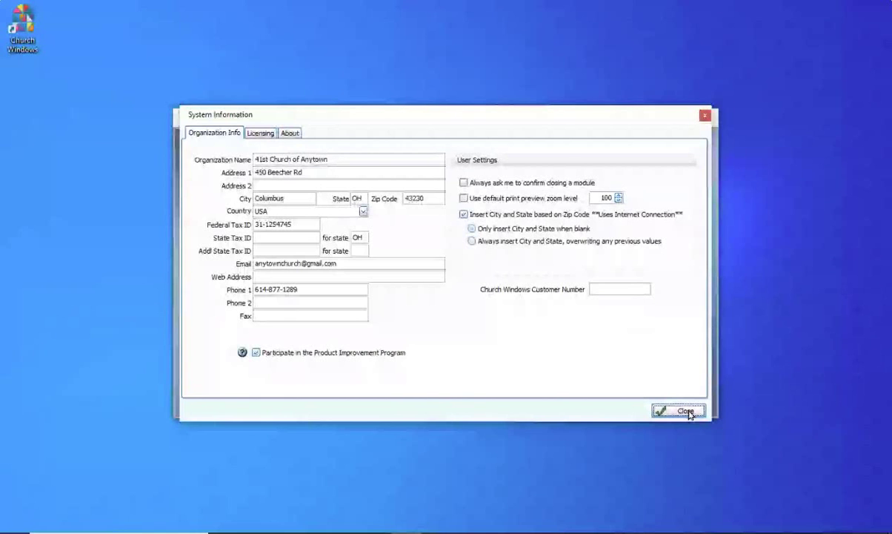
Dismiss the System Information dialog and launch the Payroll module from the launcher
{"action": "left_click", "coordinate": [688, 413]}
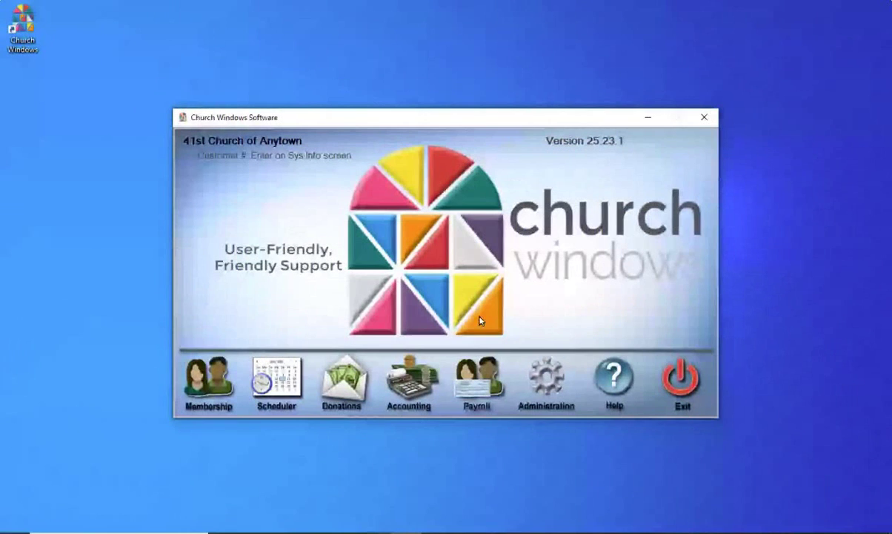
{"action": "left_click", "coordinate": [476, 379]}
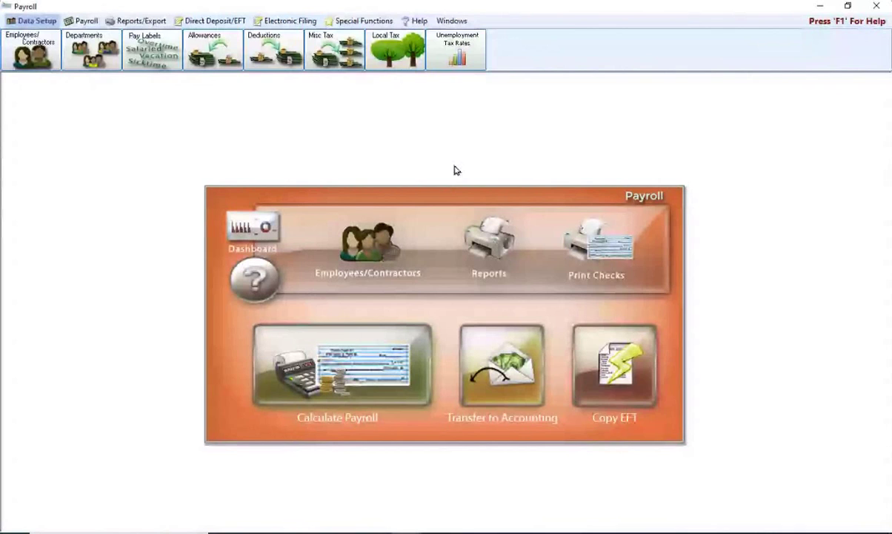
{"action": "left_click", "coordinate": [386, 56]}
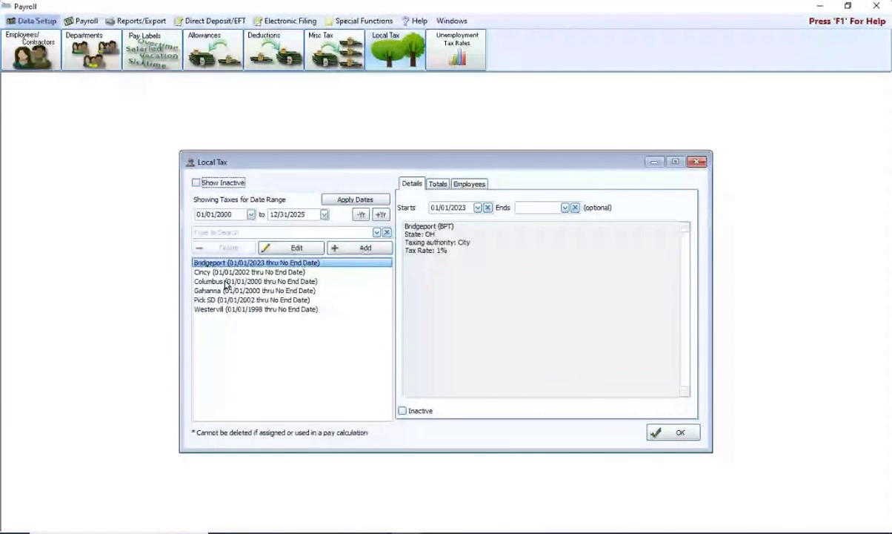
{"action": "left_click", "coordinate": [226, 282]}
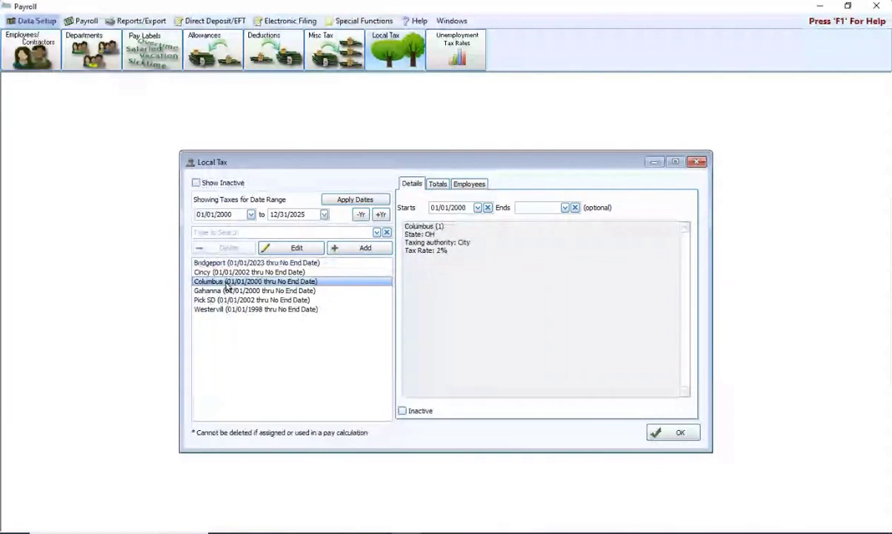
{"action": "left_click", "coordinate": [295, 249]}
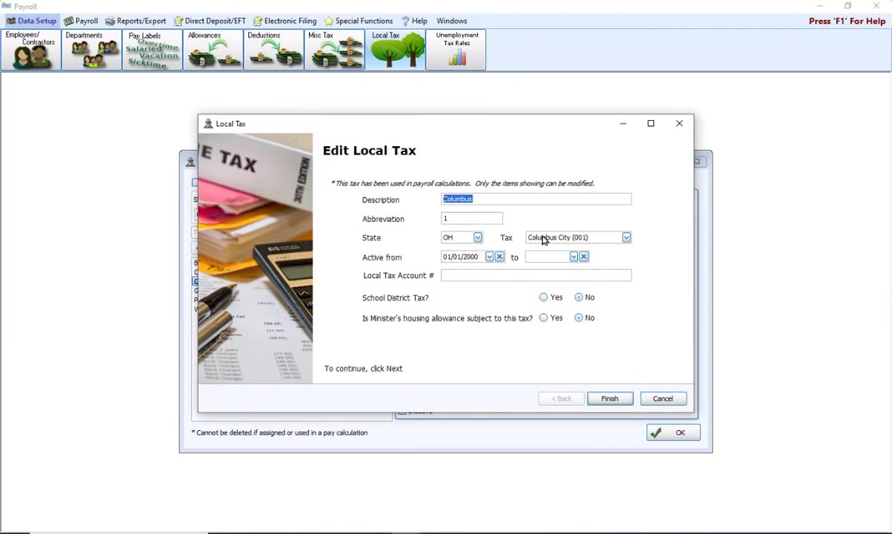
{"action": "left_click", "coordinate": [608, 398]}
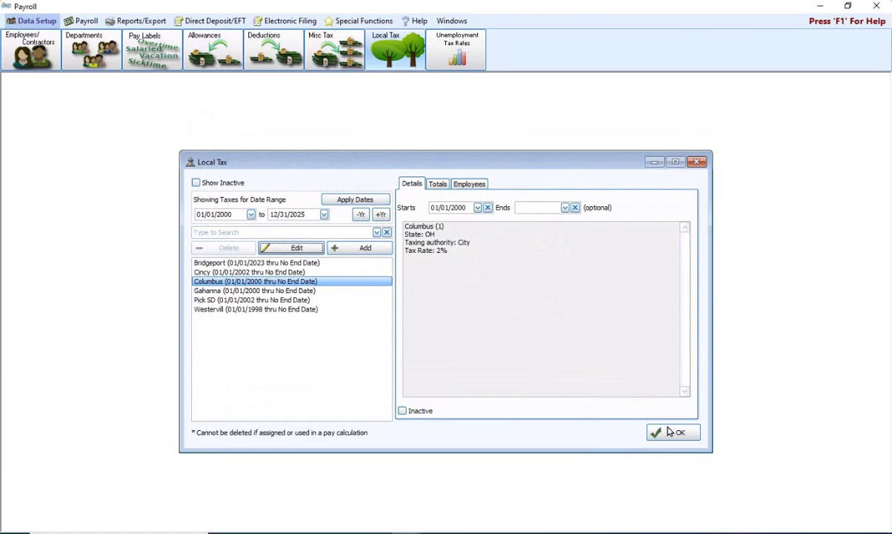
{"action": "left_click", "coordinate": [673, 432]}
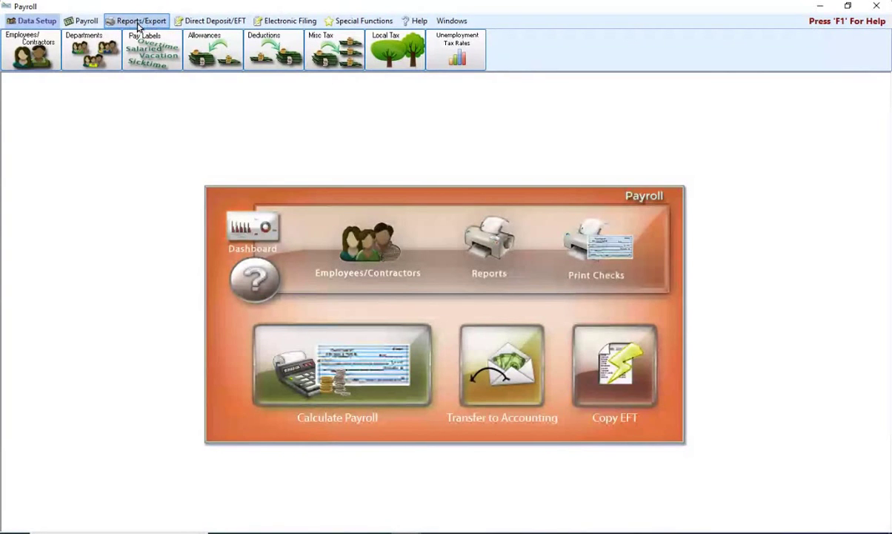
Open Tax Forms from Reports/Export > Tax Reports
{"action": "left_click", "coordinate": [139, 22]}
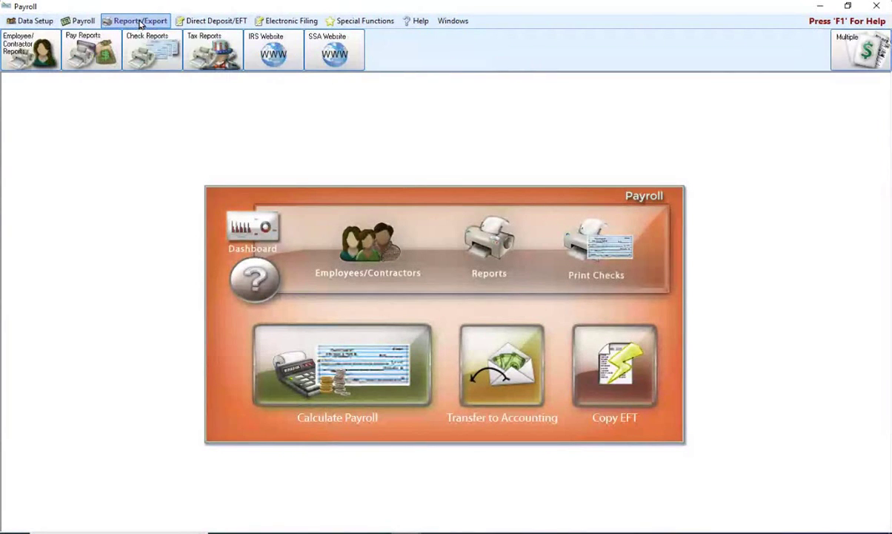
{"action": "left_click", "coordinate": [199, 54]}
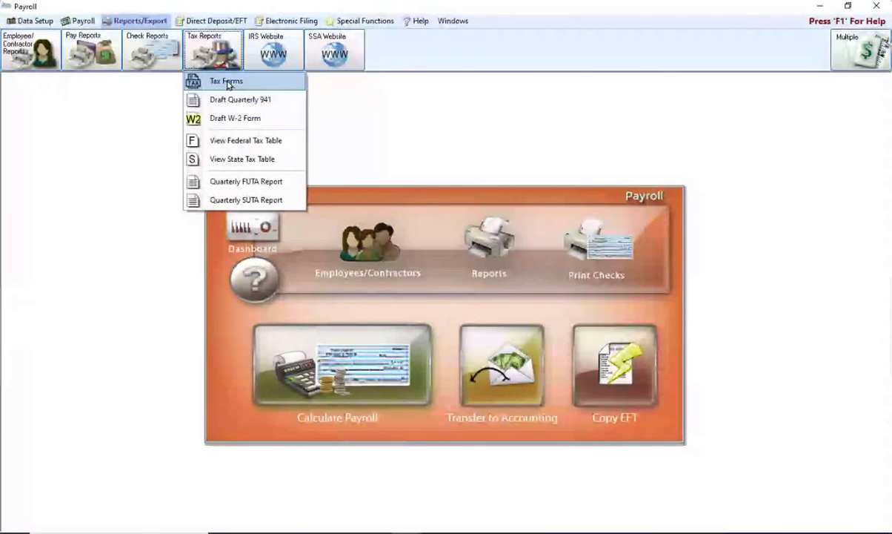
{"action": "left_click", "coordinate": [228, 82]}
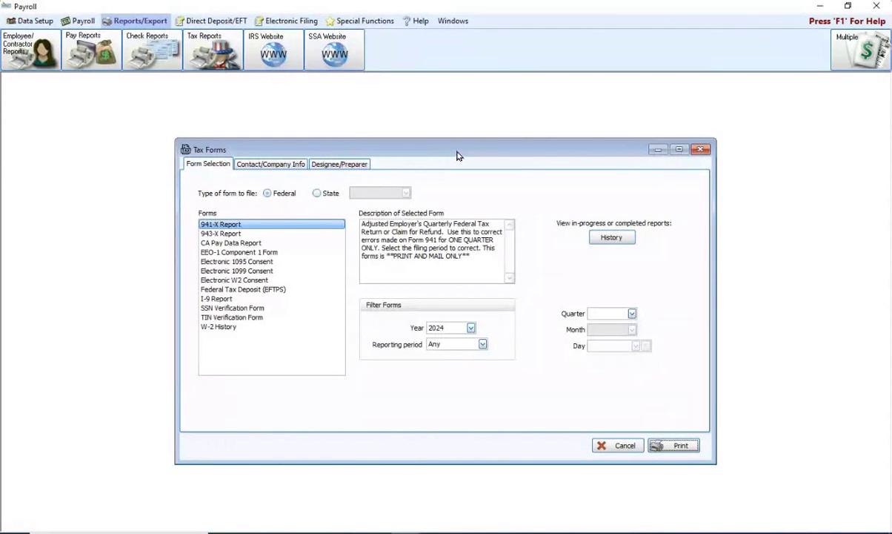
Choose year 2023, the 2023 941/Schedule B/941-V Report, and quarter 4
{"action": "left_click", "coordinate": [471, 329]}
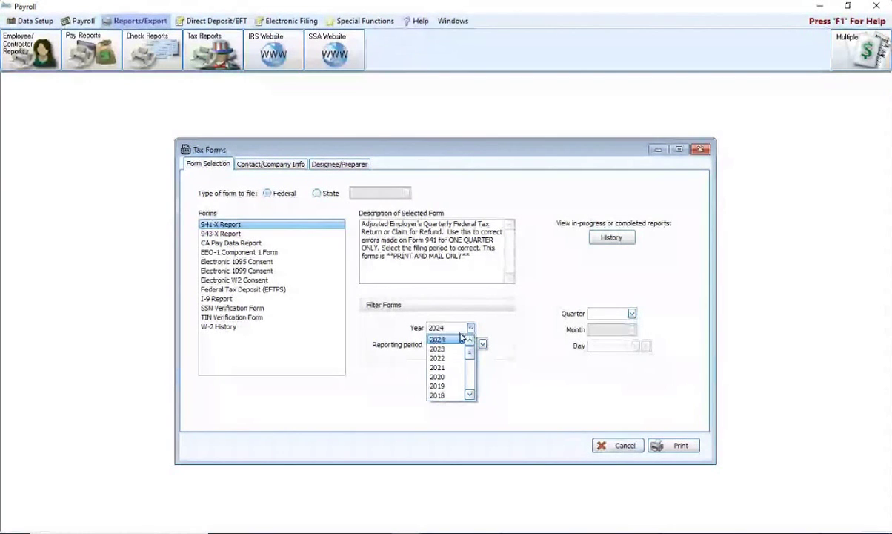
{"action": "left_click", "coordinate": [442, 350]}
{"action": "scroll", "coordinate": [269, 273], "scroll_direction": "down", "scroll_amount": 5}
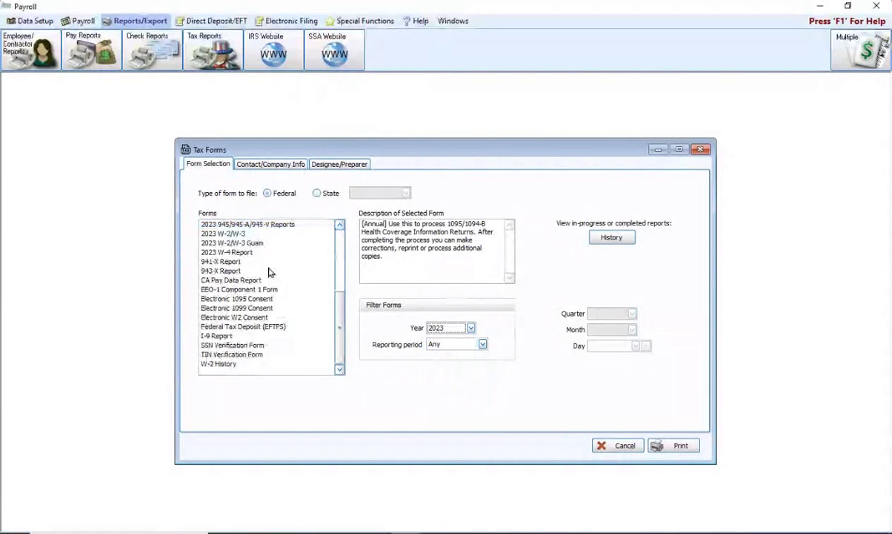
{"action": "scroll", "coordinate": [295, 259], "scroll_direction": "up", "scroll_amount": 5}
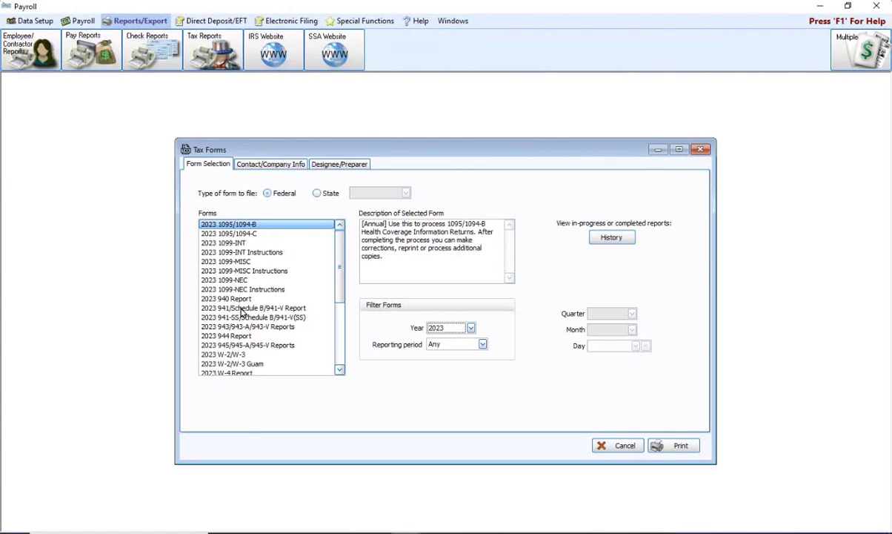
{"action": "left_click", "coordinate": [226, 309]}
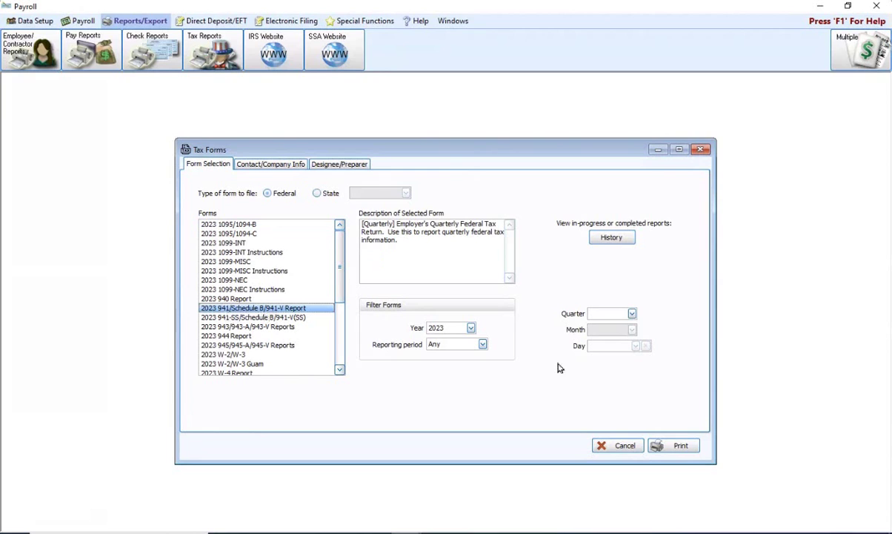
{"action": "left_click", "coordinate": [631, 314]}
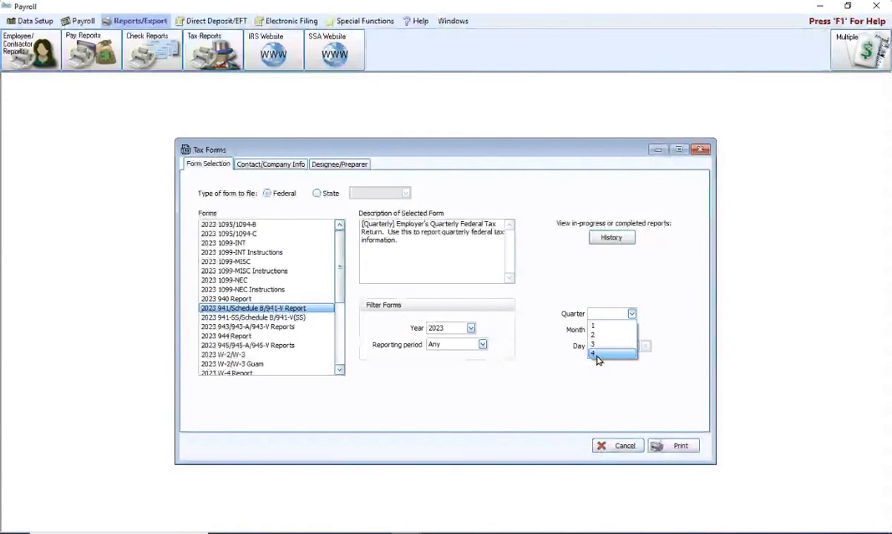
{"action": "left_click", "coordinate": [598, 355]}
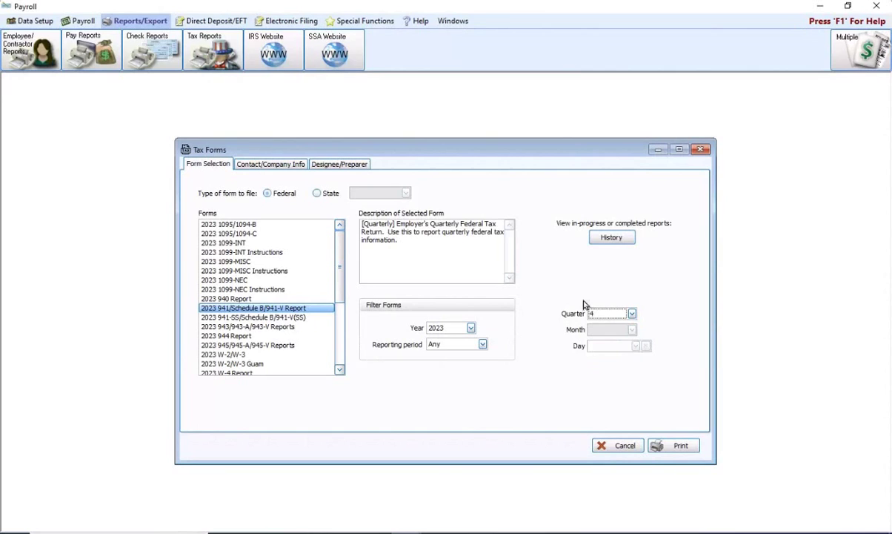
Print the quarter 4 941 to bring up the $6,878.56 deposit verification prompt
{"action": "left_click", "coordinate": [673, 446]}
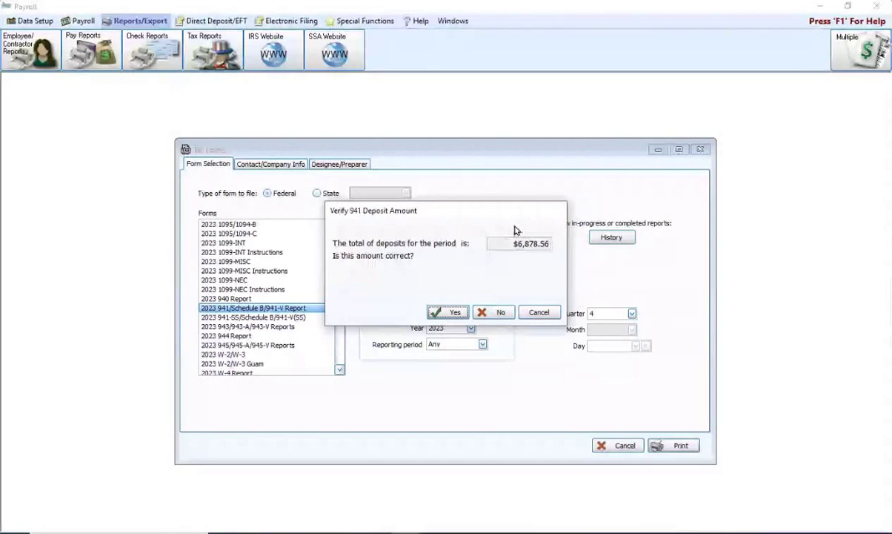
Answer No to the $6,878.56 deposit check, then cancel back to the Tax Forms window
{"action": "left_click", "coordinate": [497, 313]}
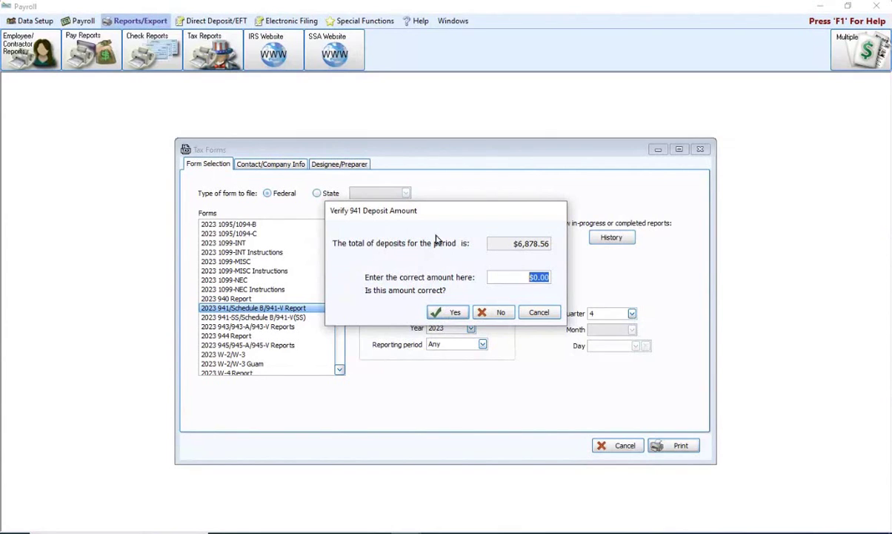
{"action": "left_click", "coordinate": [550, 312]}
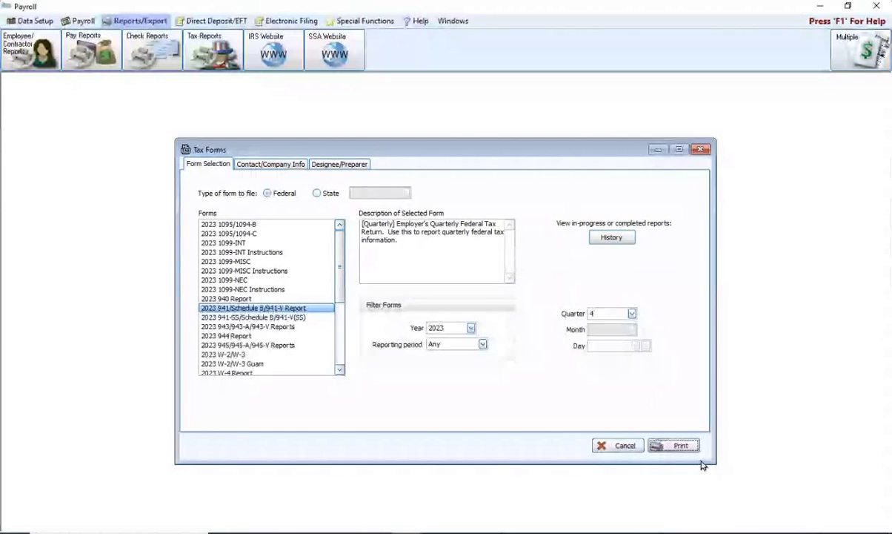
Print again and confirm the $6,878.56 deposit total to load the 2023 Form 941
{"action": "left_click", "coordinate": [677, 445]}
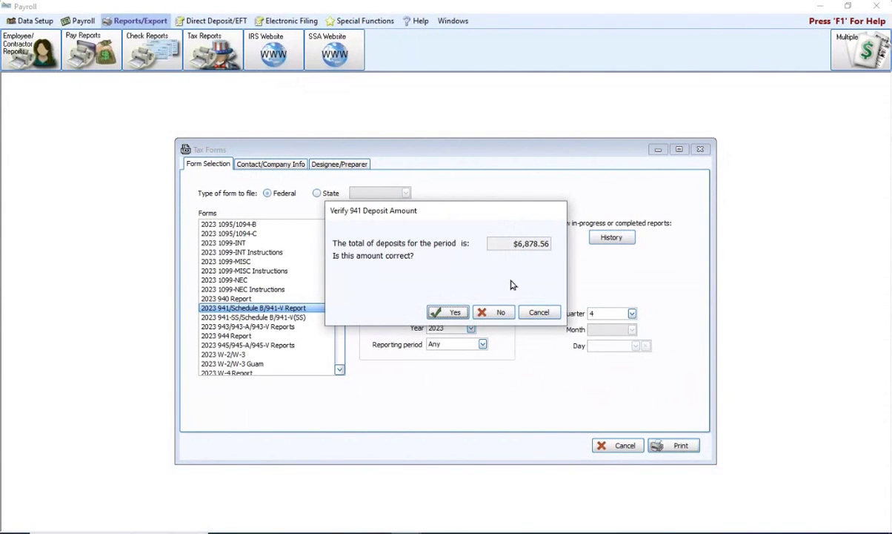
{"action": "left_click", "coordinate": [449, 313]}
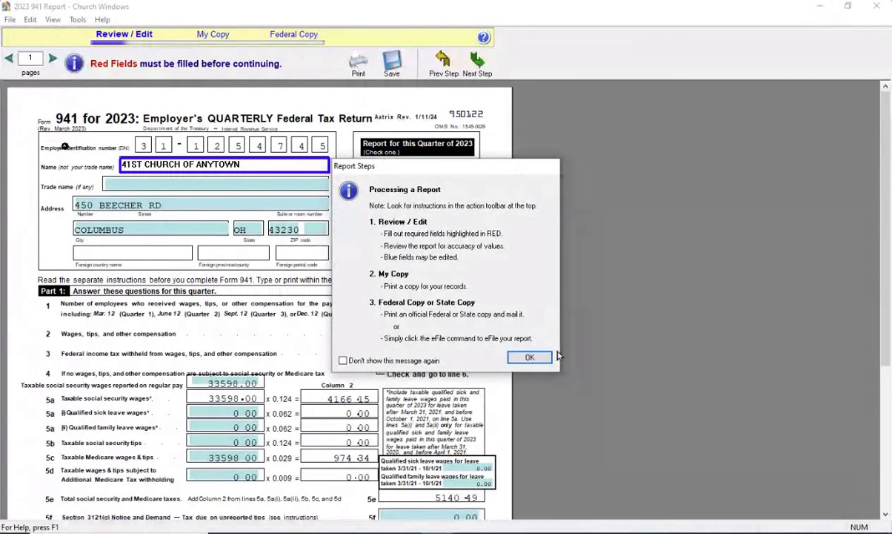
Dismiss the Report Steps and red-fields warning, then close the 941 report without saving changes
{"action": "left_click", "coordinate": [525, 358]}
{"action": "key", "text": "Return"}
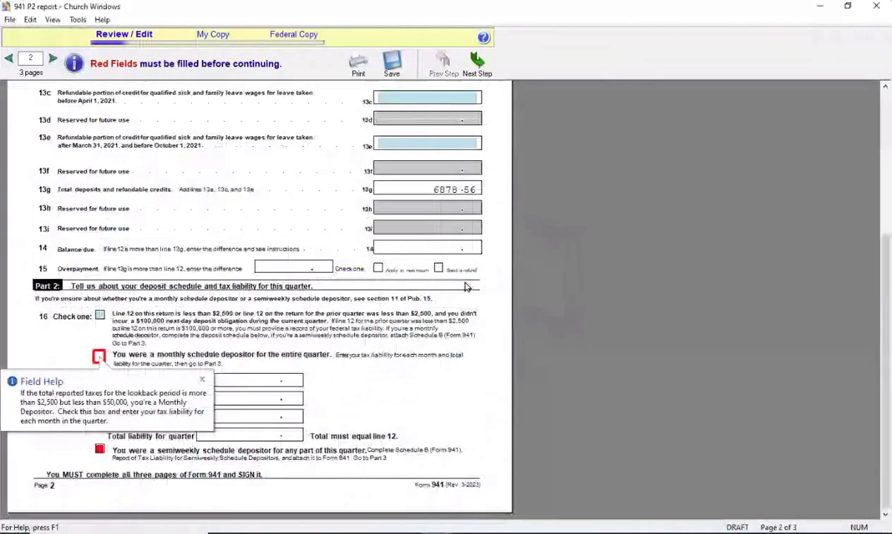
{"action": "left_click", "coordinate": [879, 7]}
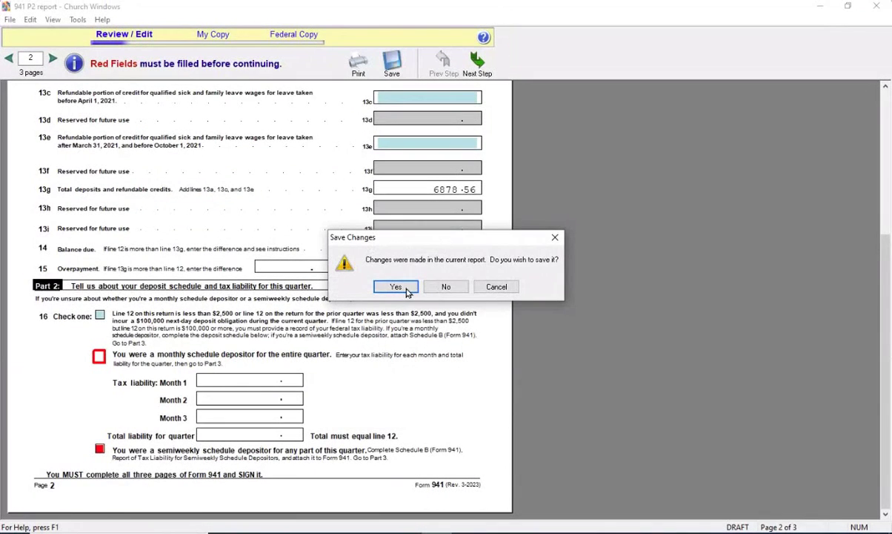
{"action": "left_click", "coordinate": [450, 288]}
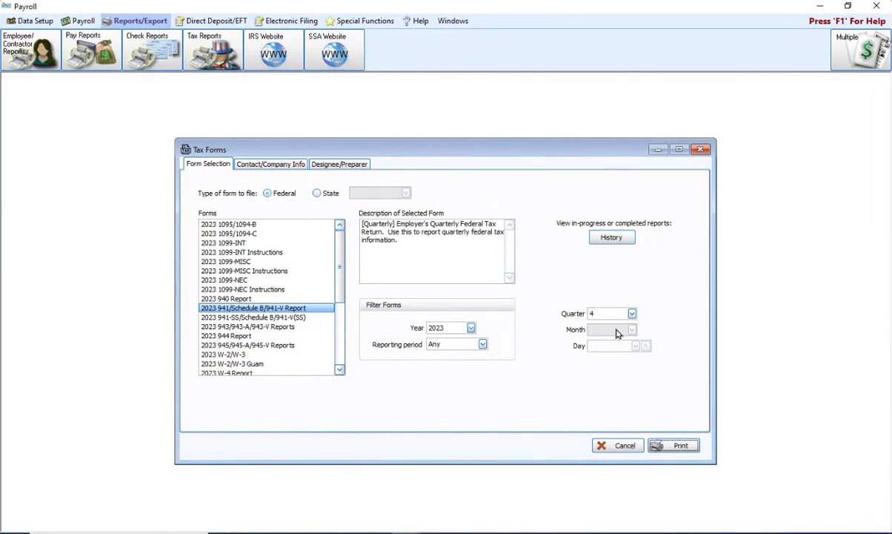
Regenerate the 2023 Q4 941 report, confirming the $6,878.56 deposit total as correct
{"action": "left_click", "coordinate": [675, 446]}
{"action": "left_click", "coordinate": [440, 312]}
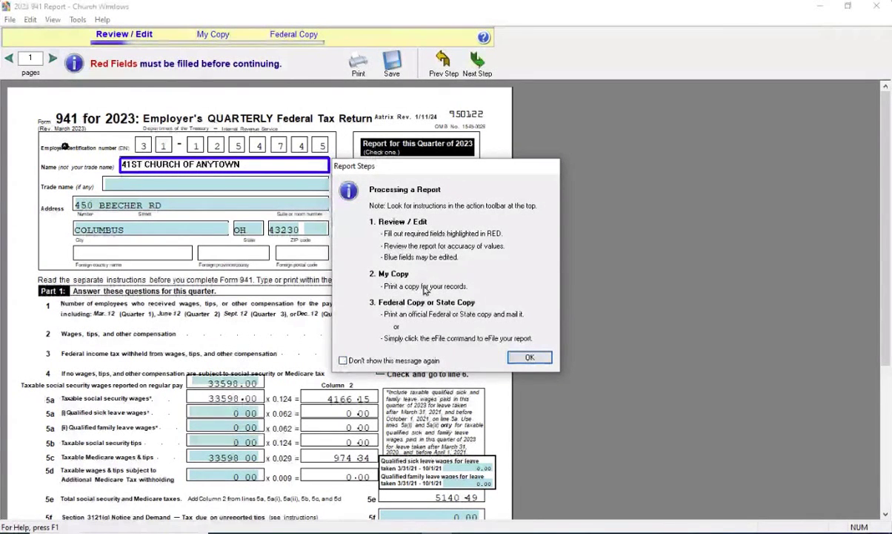
Dismiss the Report Steps guidance and the missing red fields warning to reach page 2
{"action": "left_click", "coordinate": [529, 359]}
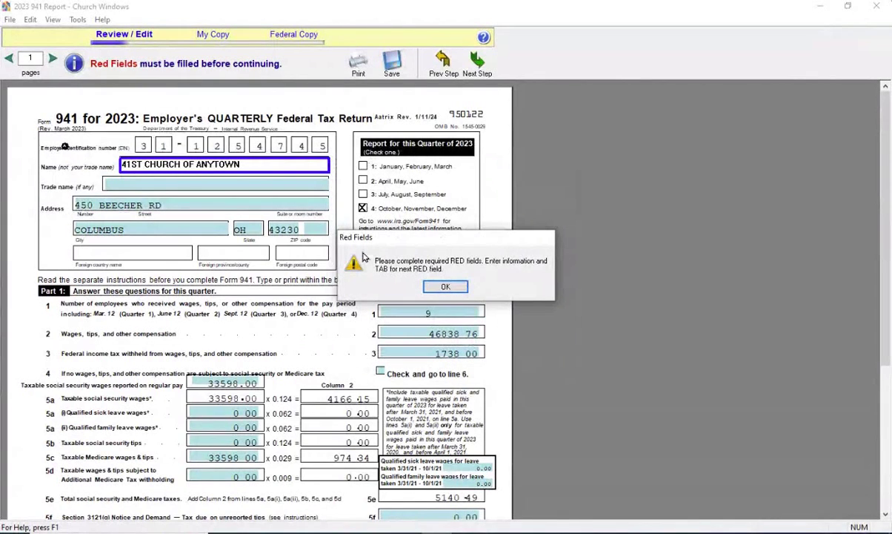
{"action": "left_click", "coordinate": [443, 287]}
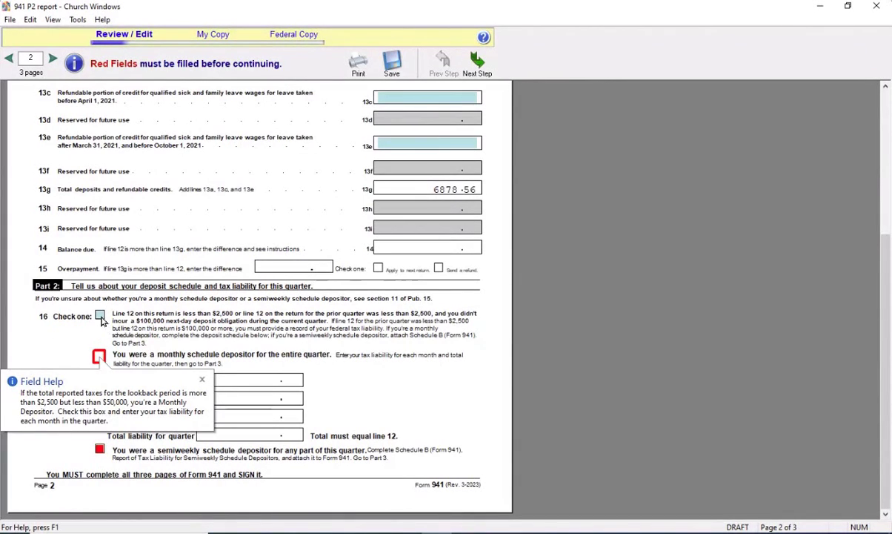
Set line 16 to monthly schedule depositor with liabilities totaling 6878.56, then move to page 3
{"action": "left_click", "coordinate": [100, 316]}
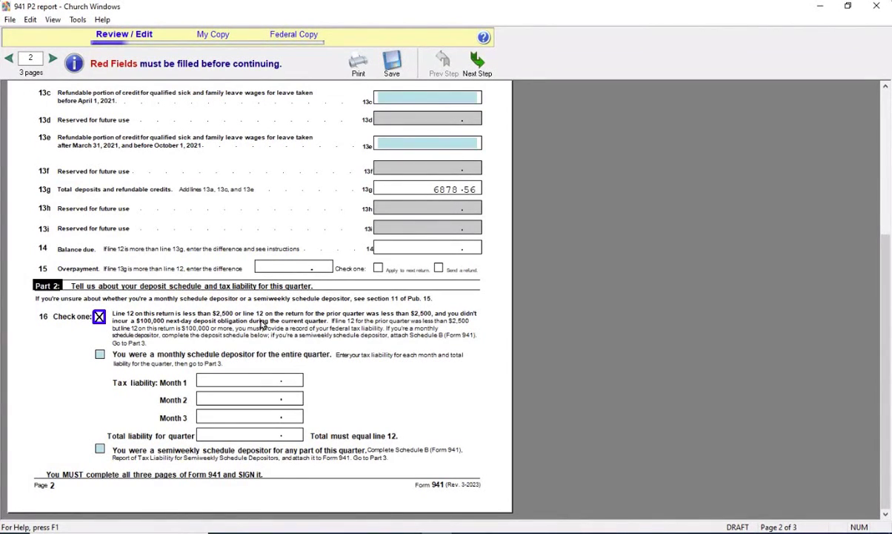
{"action": "left_click", "coordinate": [99, 354]}
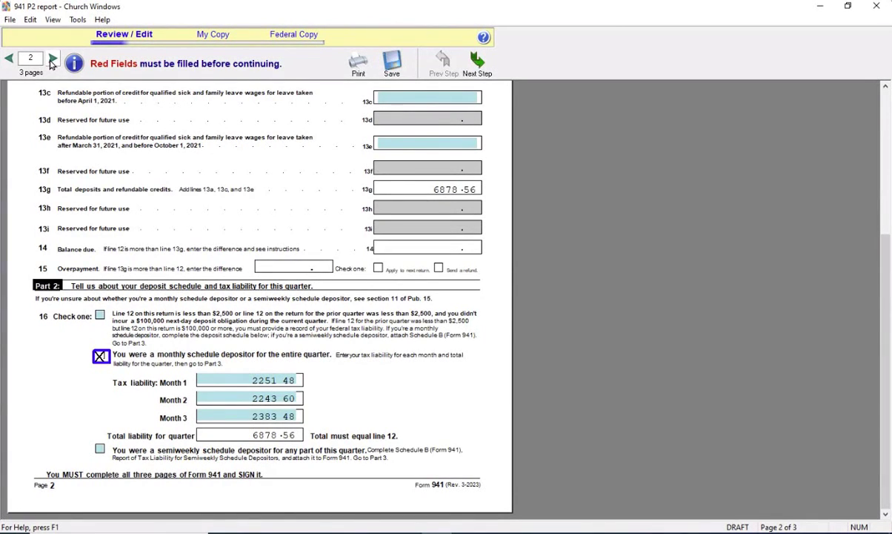
{"action": "left_click", "coordinate": [52, 59]}
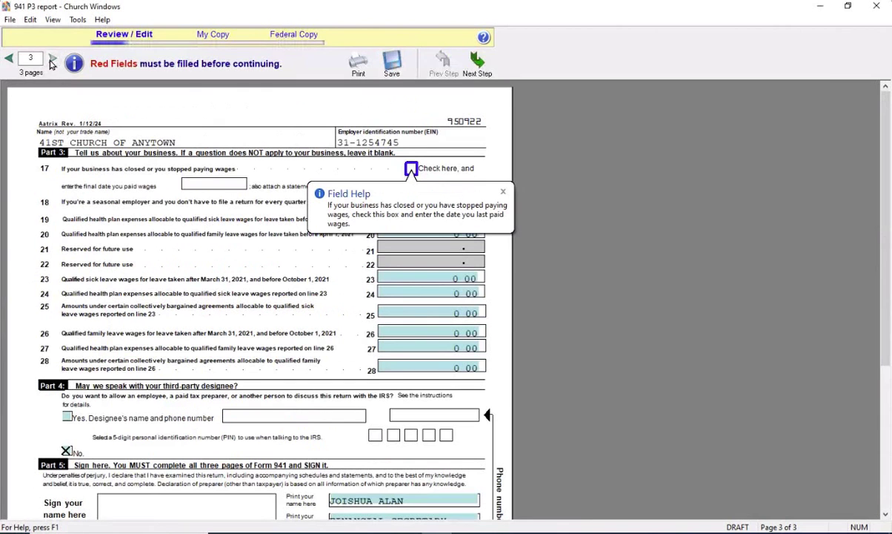
{"action": "scroll", "coordinate": [641, 278], "scroll_direction": "down", "scroll_amount": 5}
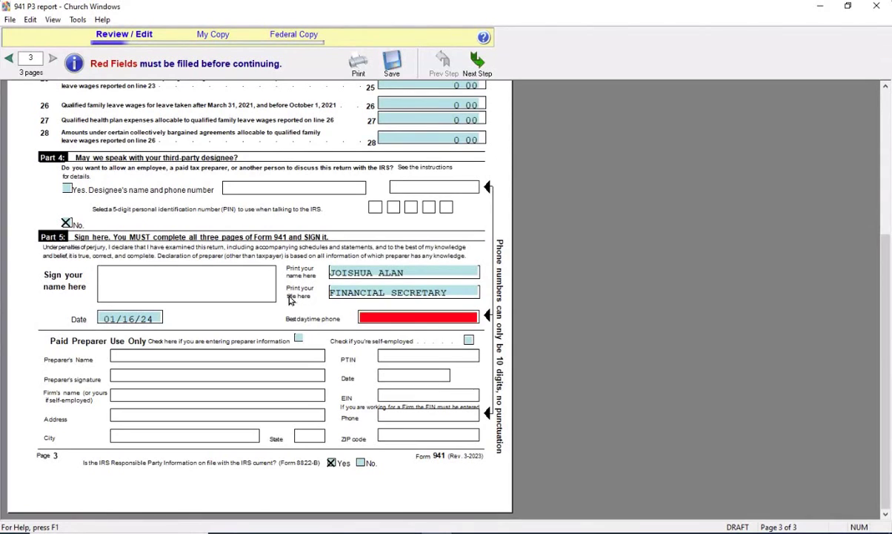
Enter the signer's 10-digit best daytime phone number in the required field on page 3
{"action": "left_click", "coordinate": [380, 317]}
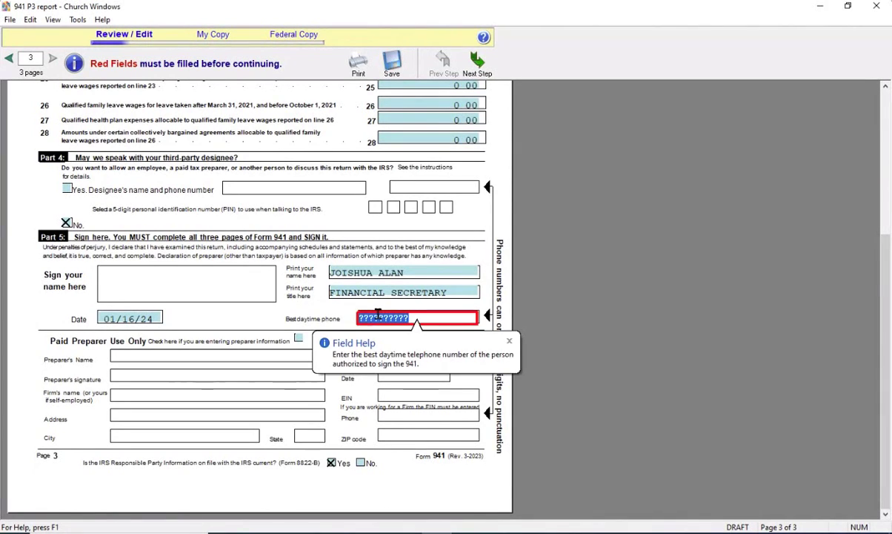
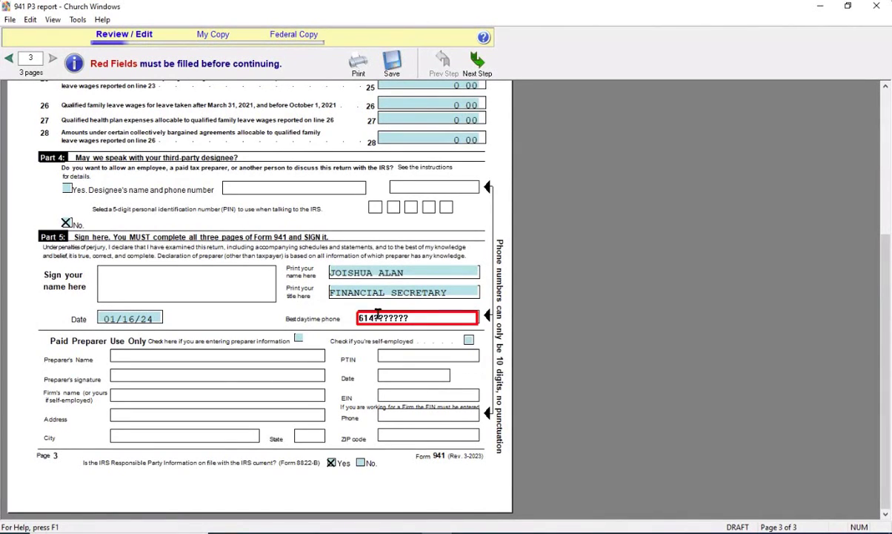
Finish the daytime phone entry, then review the 941 pages 1 through 3
{"action": "key", "text": "Tab"}
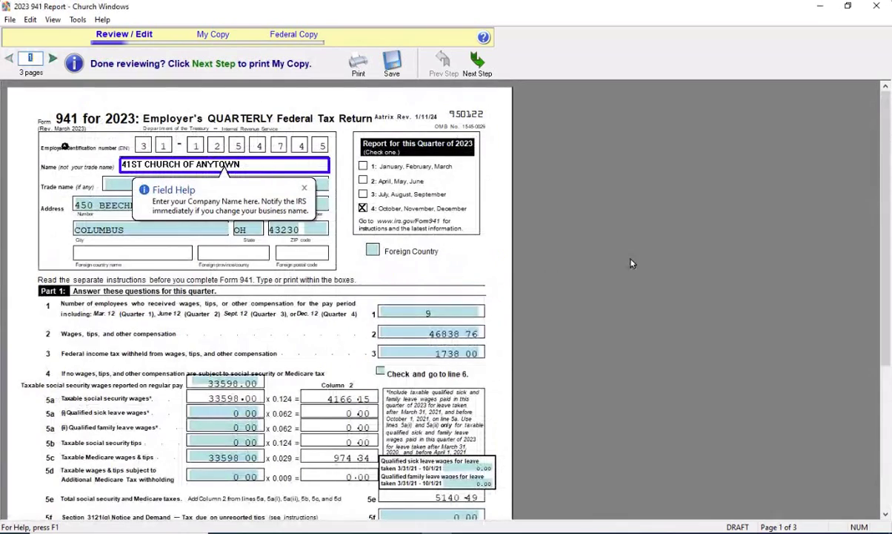
{"action": "scroll", "coordinate": [662, 267], "scroll_direction": "down", "scroll_amount": 8}
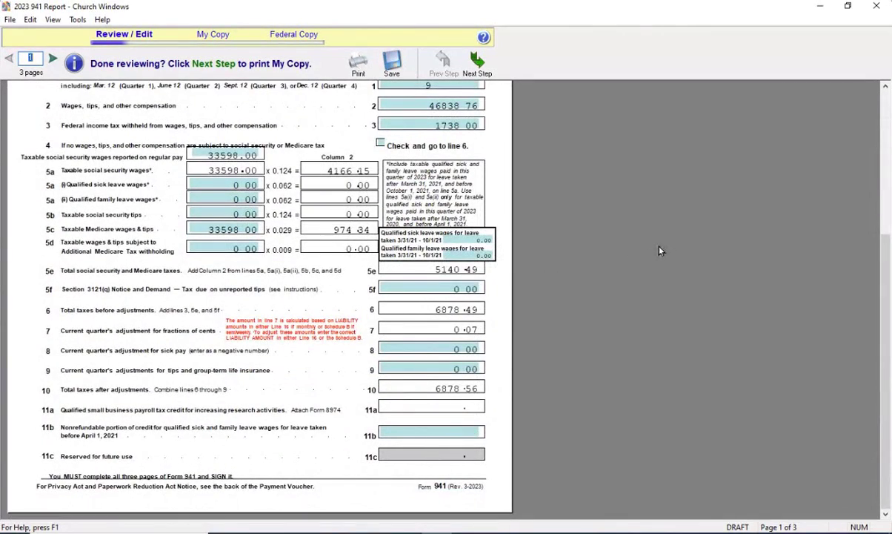
{"action": "left_click", "coordinate": [53, 61]}
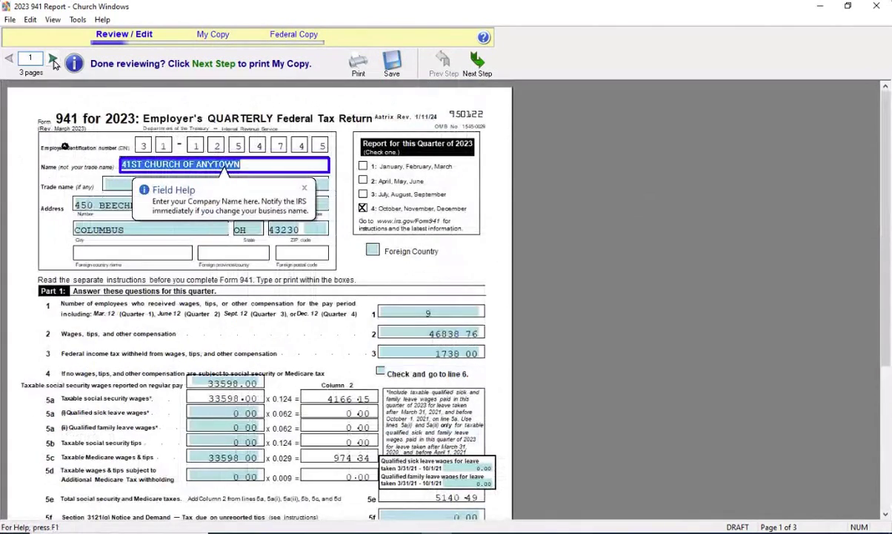
{"action": "left_click", "coordinate": [53, 61]}
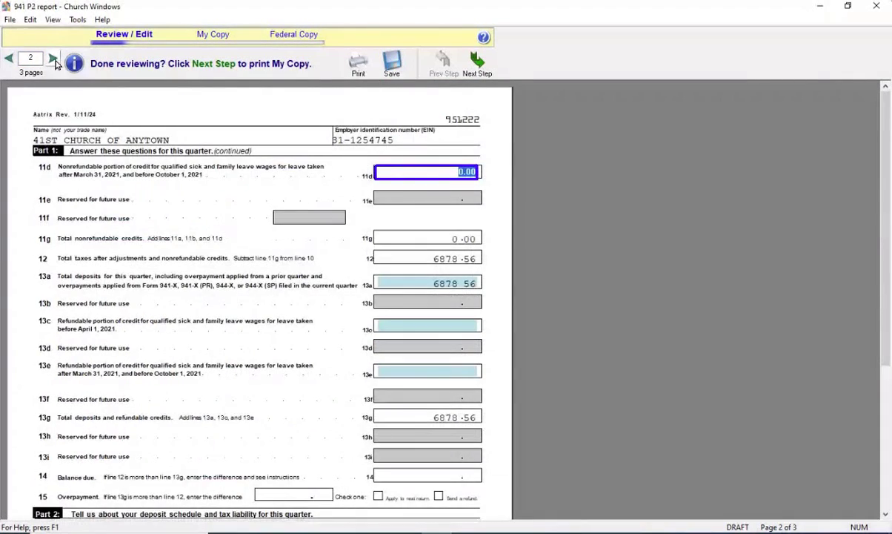
{"action": "left_click", "coordinate": [53, 58]}
{"action": "scroll", "coordinate": [445, 245], "scroll_direction": "down", "scroll_amount": 5}
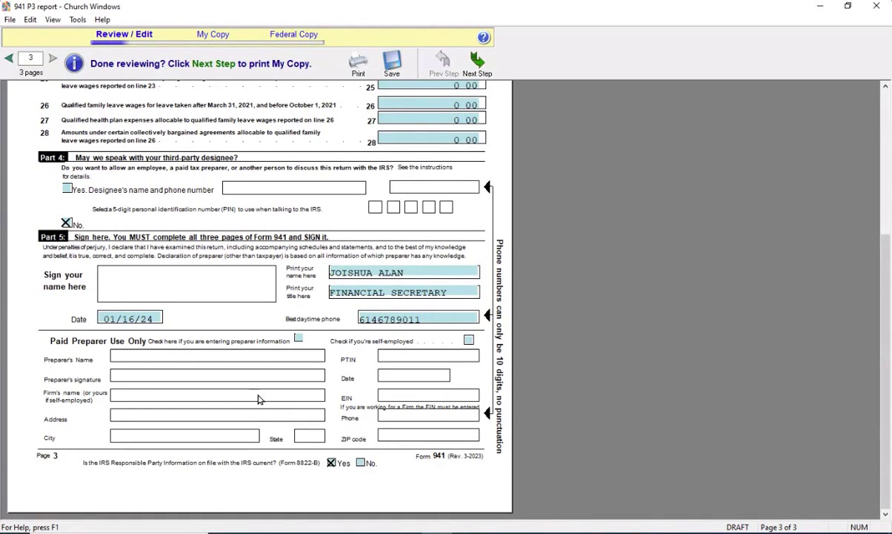
{"action": "scroll", "coordinate": [281, 370], "scroll_direction": "up", "scroll_amount": 3}
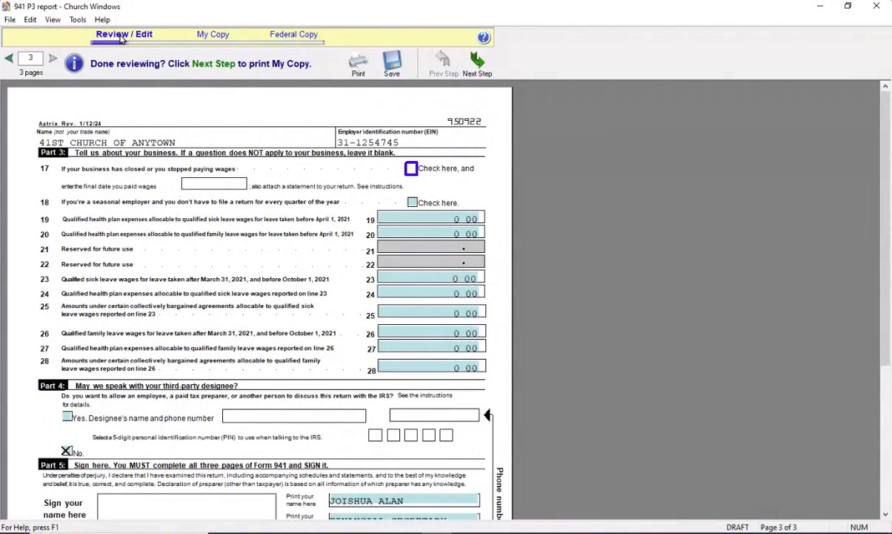
Accept the reviewed 941, acknowledging the address reminder and agreeing the figures were double-checked
{"action": "left_click", "coordinate": [478, 70]}
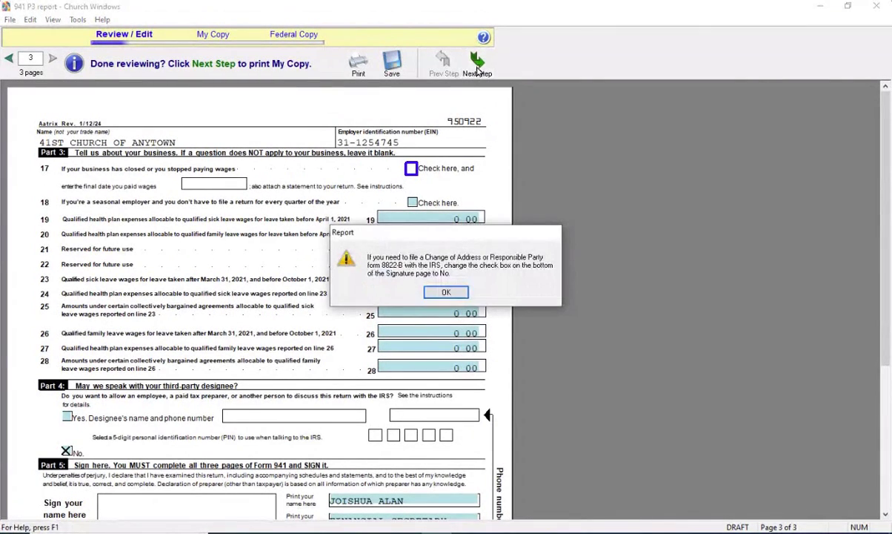
{"action": "left_click", "coordinate": [446, 292]}
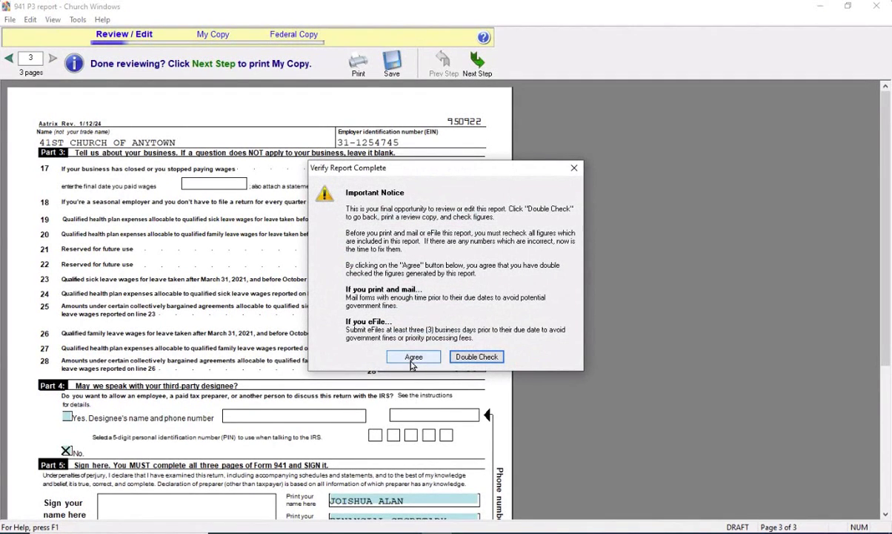
{"action": "left_click", "coordinate": [413, 357]}
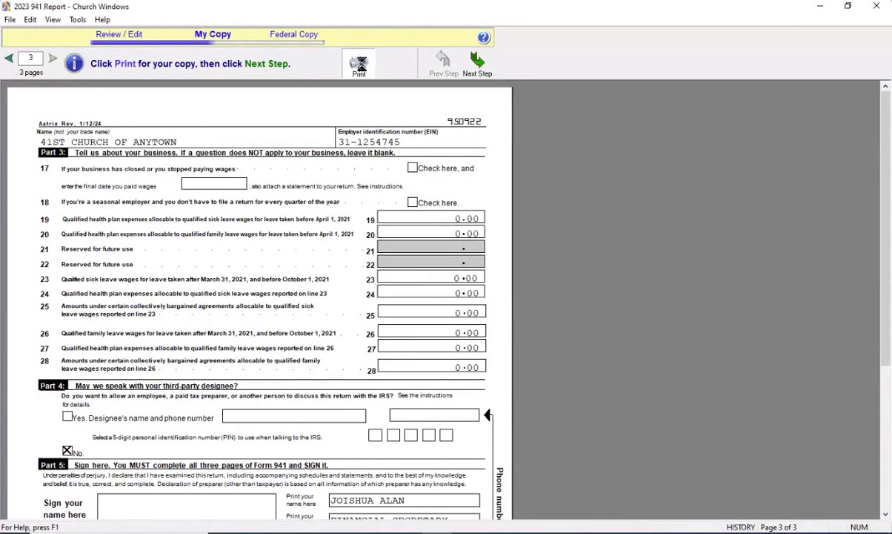
Cancel printing of the employer's My Copy 941
{"action": "left_click", "coordinate": [358, 66]}
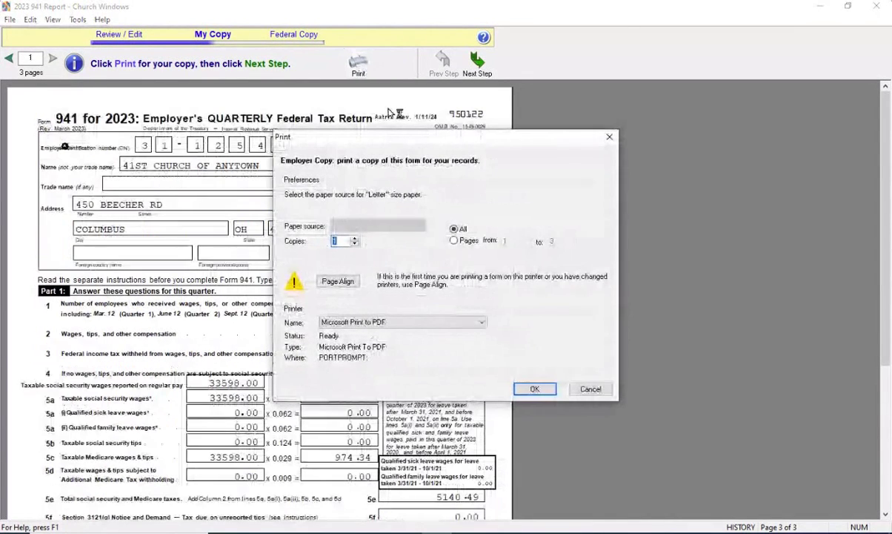
{"action": "left_click", "coordinate": [591, 389]}
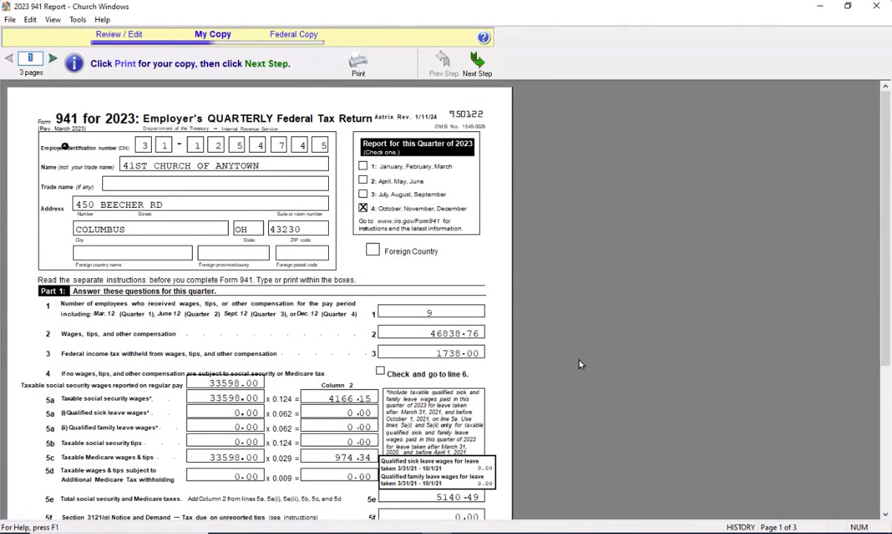
Advance to the Federal Copy stage, declining the e-file special offer
{"action": "left_click", "coordinate": [478, 69]}
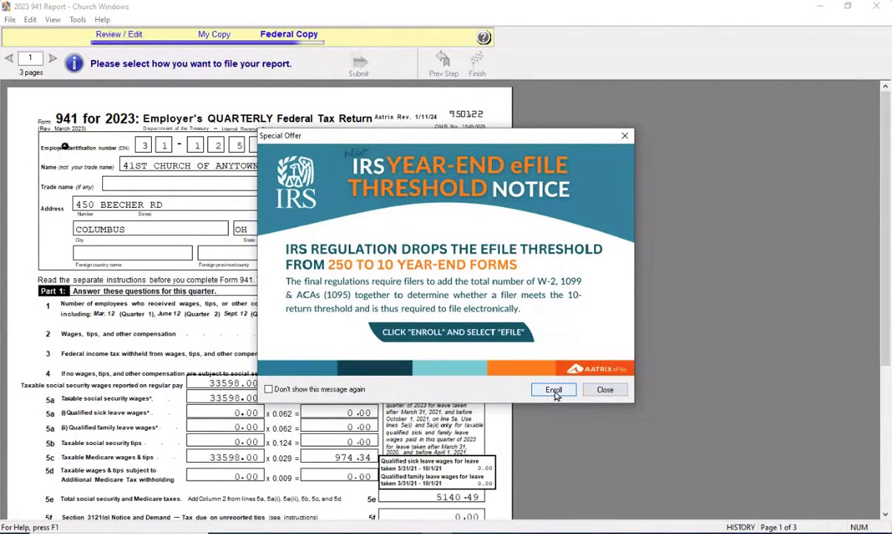
{"action": "left_click", "coordinate": [606, 390]}
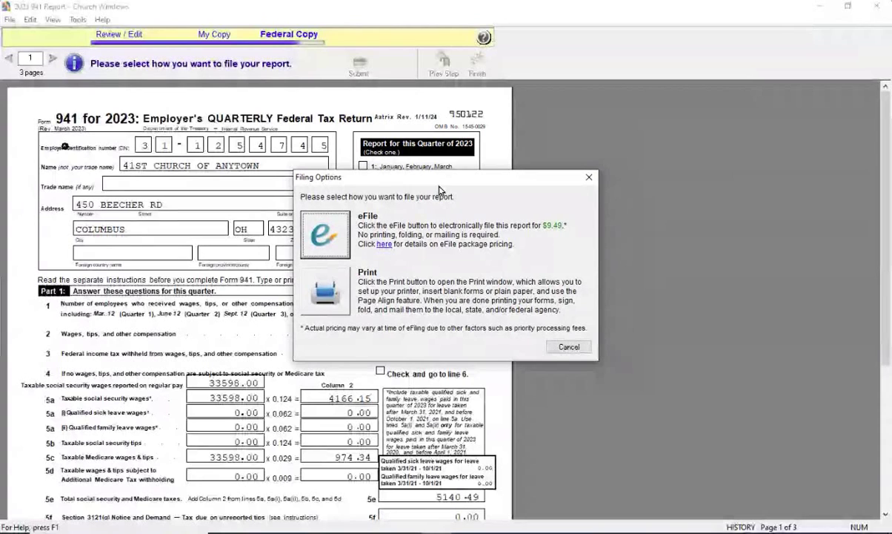
Choose Print as the 941 filing option, cancelling the actual print job
{"action": "left_click", "coordinate": [334, 295]}
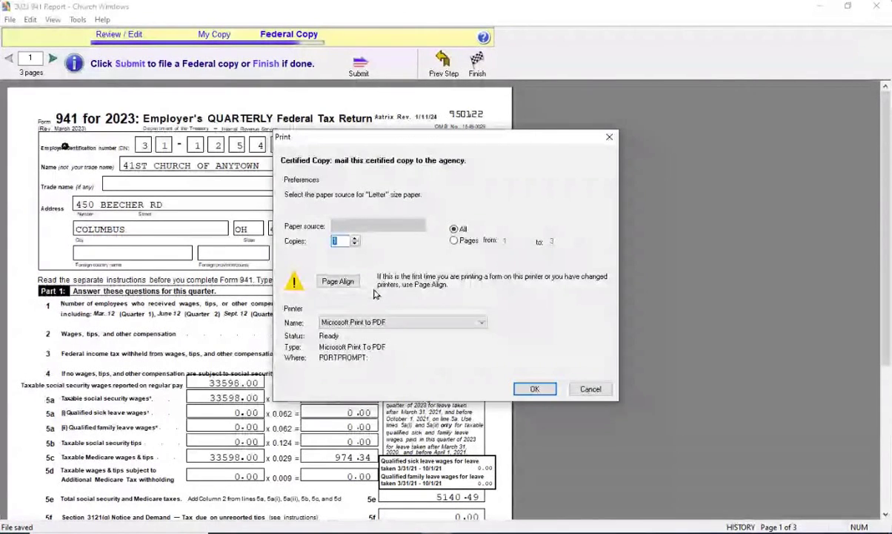
{"action": "left_click", "coordinate": [596, 391]}
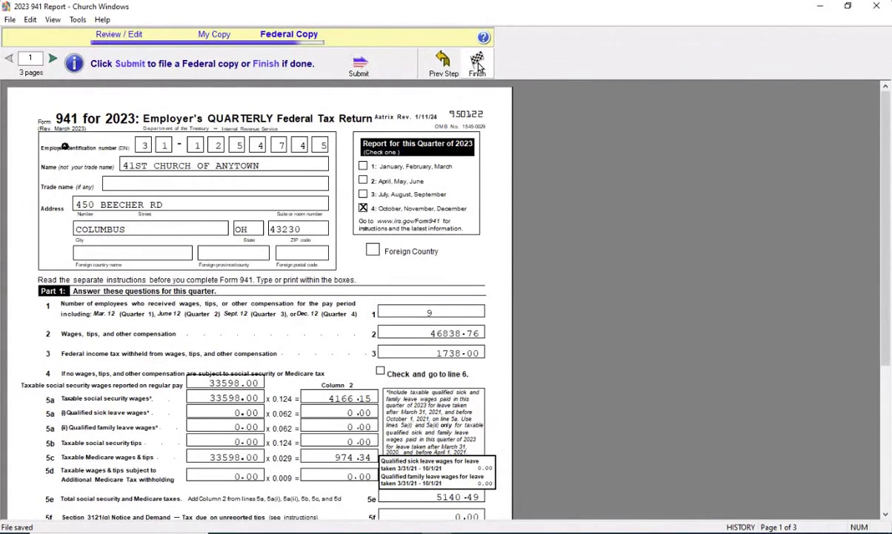
Finish the 941 report and check that its 2023 Q4 Print&Mail entry appears in Tax Forms History
{"action": "left_click", "coordinate": [478, 66]}
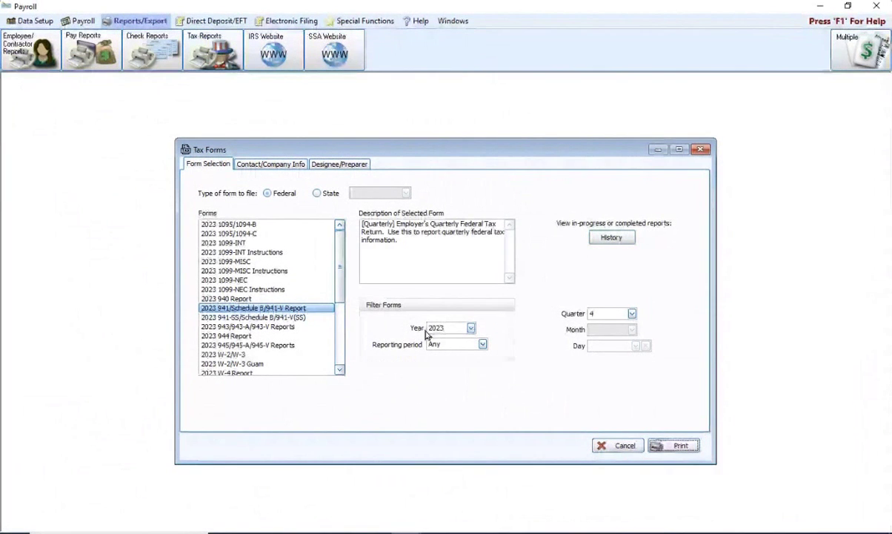
{"action": "left_click", "coordinate": [611, 238]}
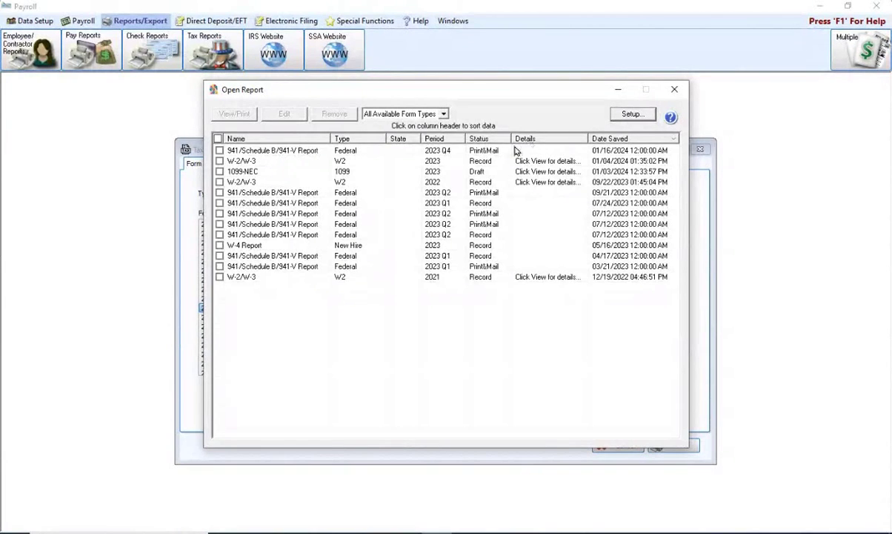
{"action": "left_click", "coordinate": [220, 151]}
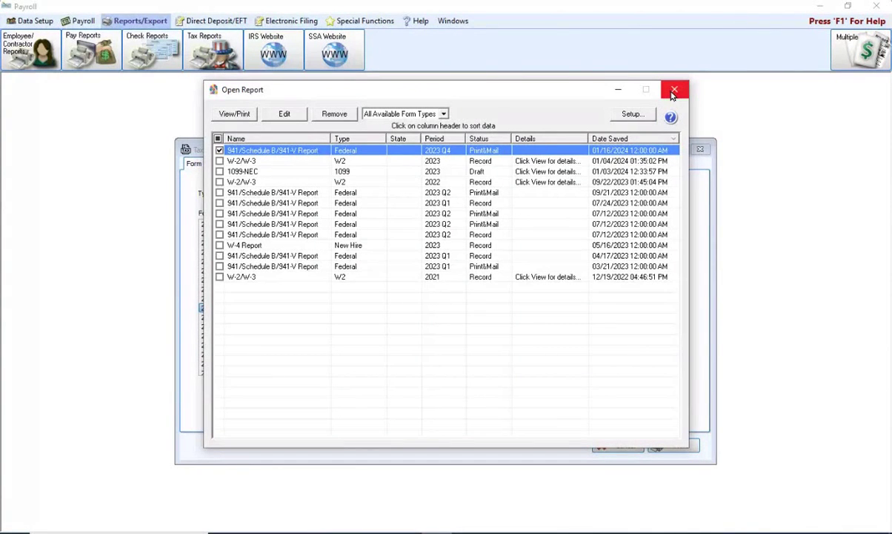
{"action": "left_click", "coordinate": [673, 92]}
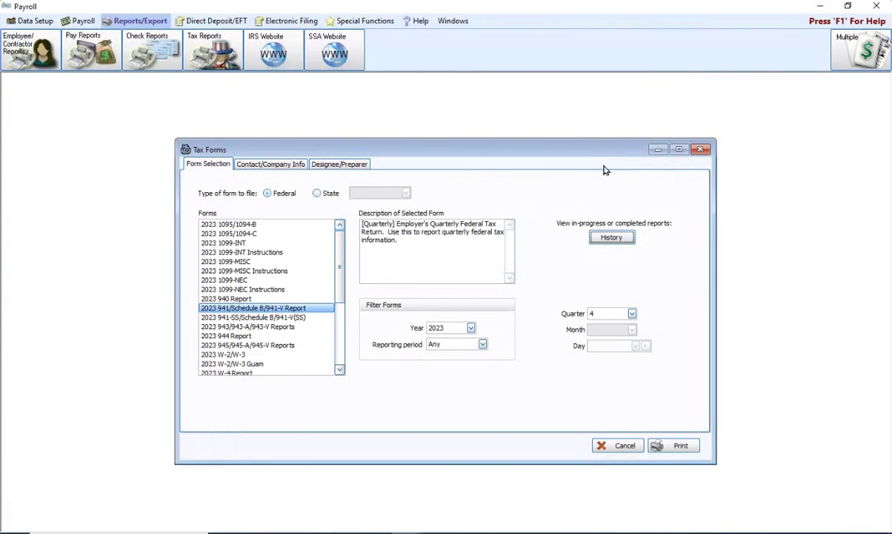